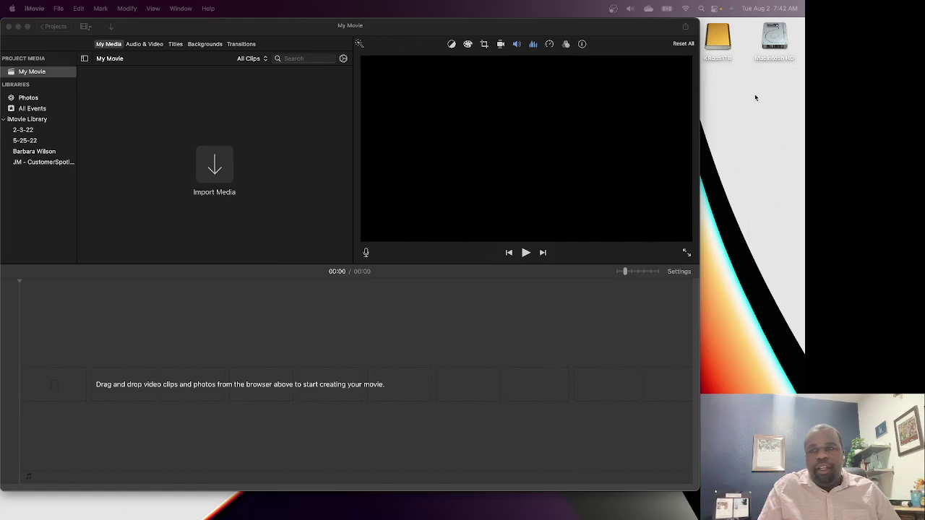
Step: Browse to Documents › Zoom › 2022-07-29 and select the video1931585465.mp4 recording
double_click(777, 42)
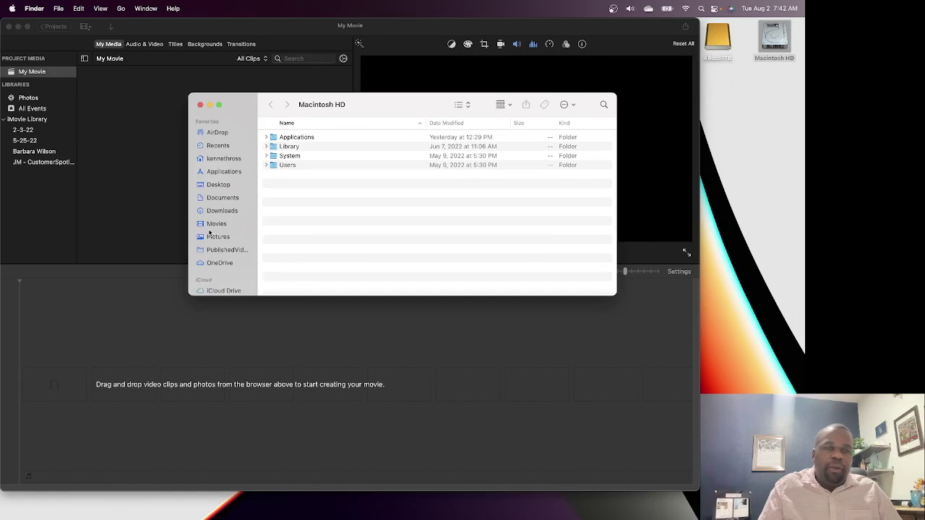
click(213, 199)
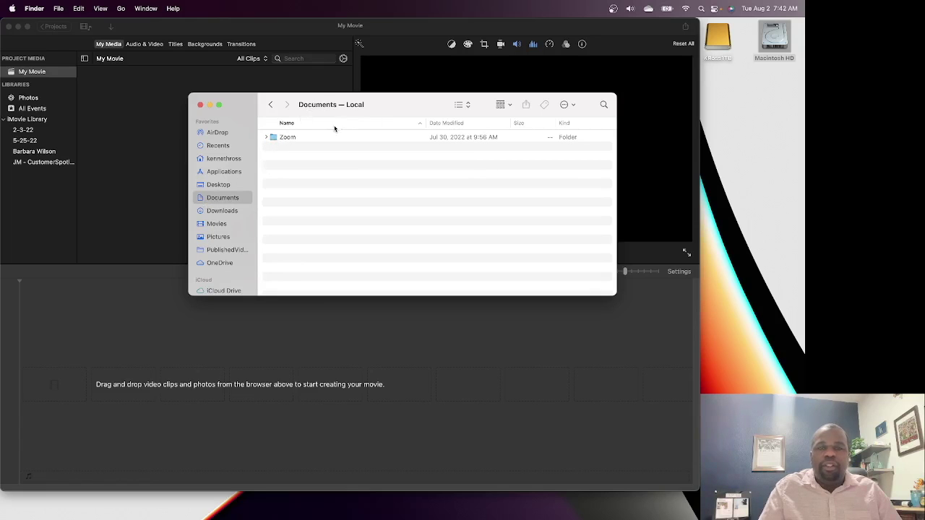
double_click(301, 137)
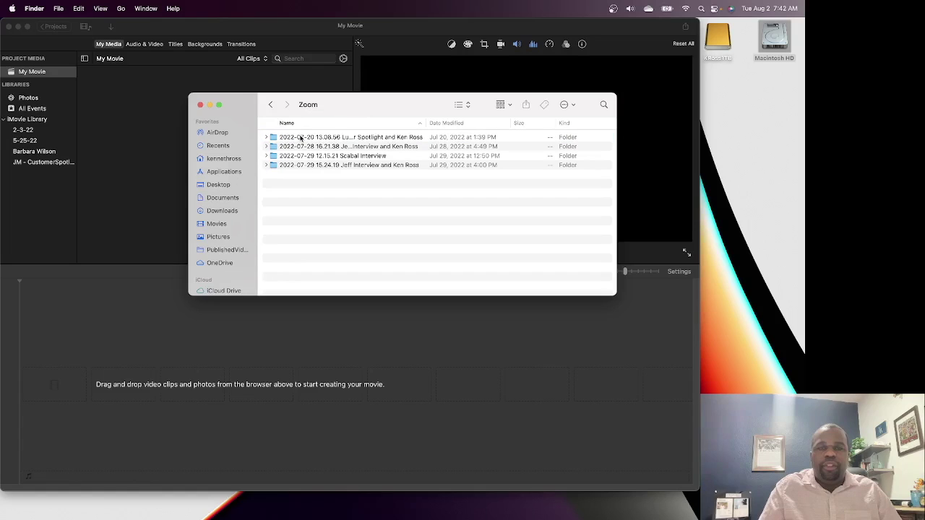
double_click(368, 165)
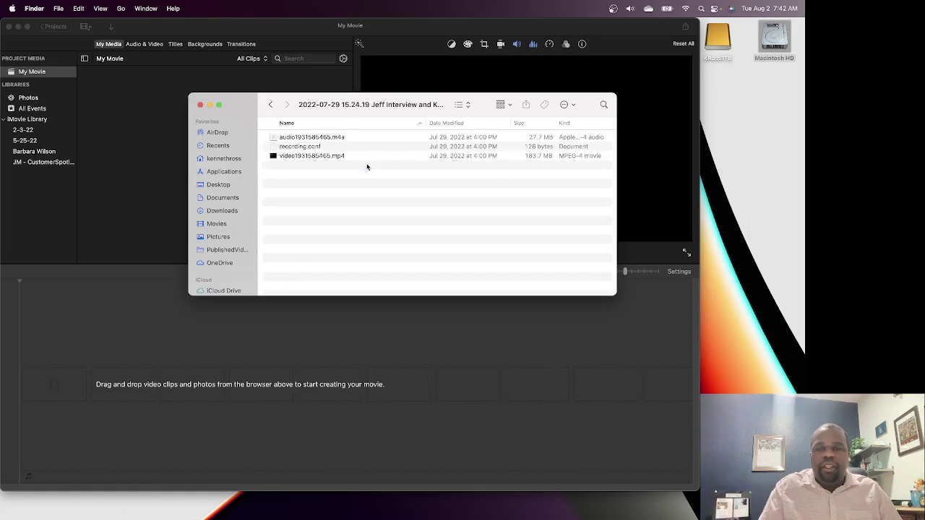
click(313, 158)
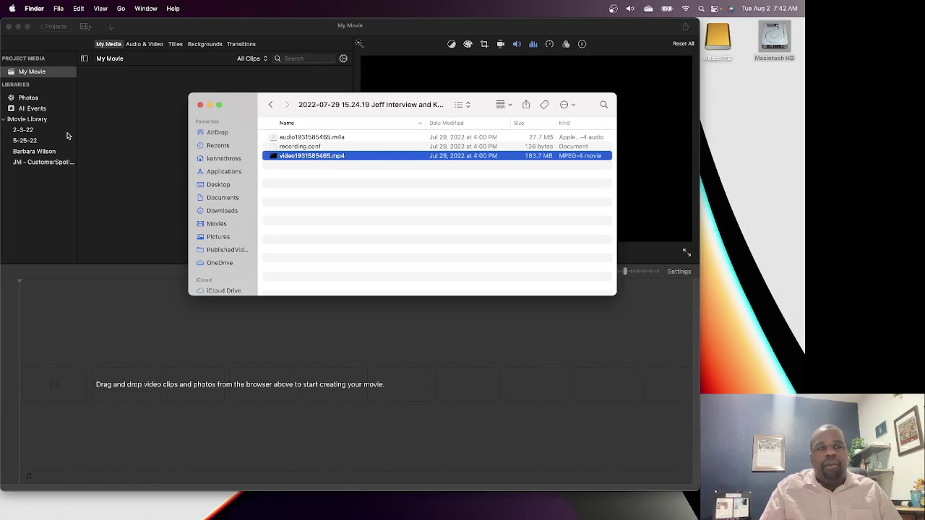
Step: Drag video1931585465.mp4 from Finder into the iMovie My Movie timeline and select the clip
drag(320, 107, 447, 115)
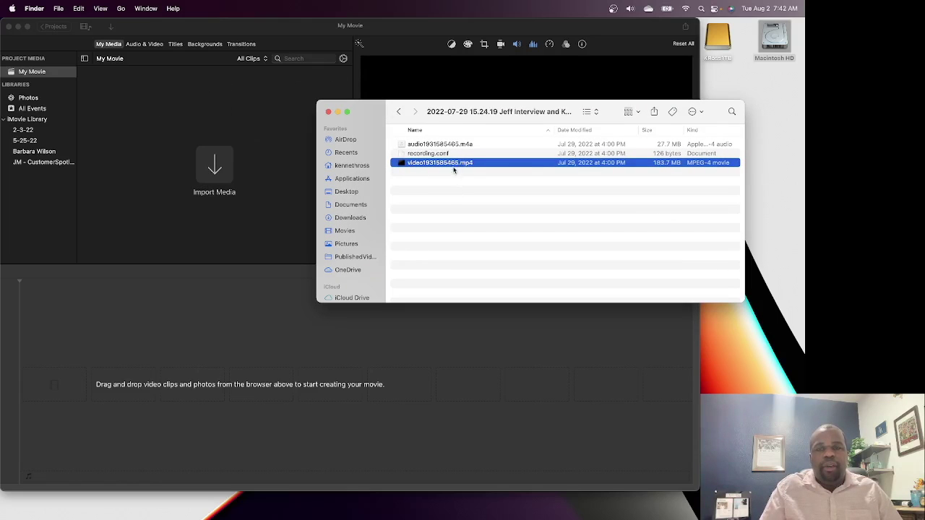
drag(453, 170, 75, 362)
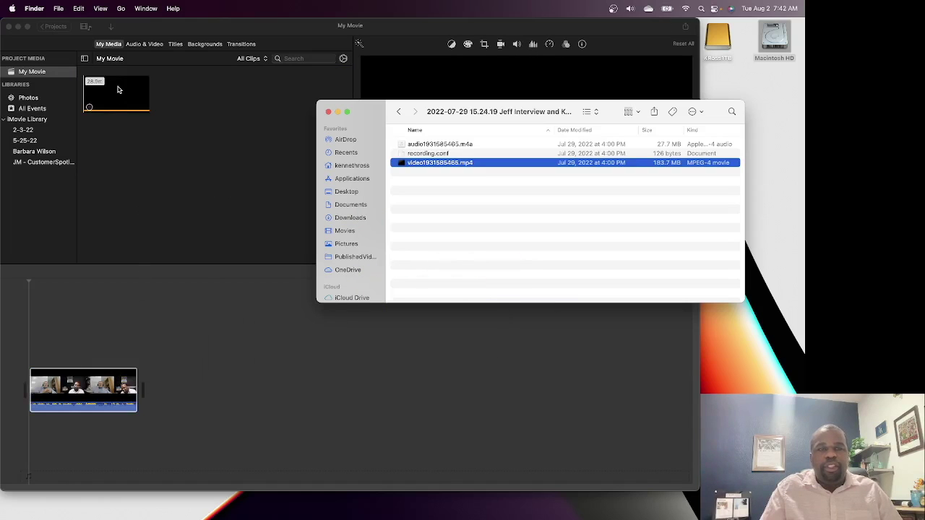
click(223, 362)
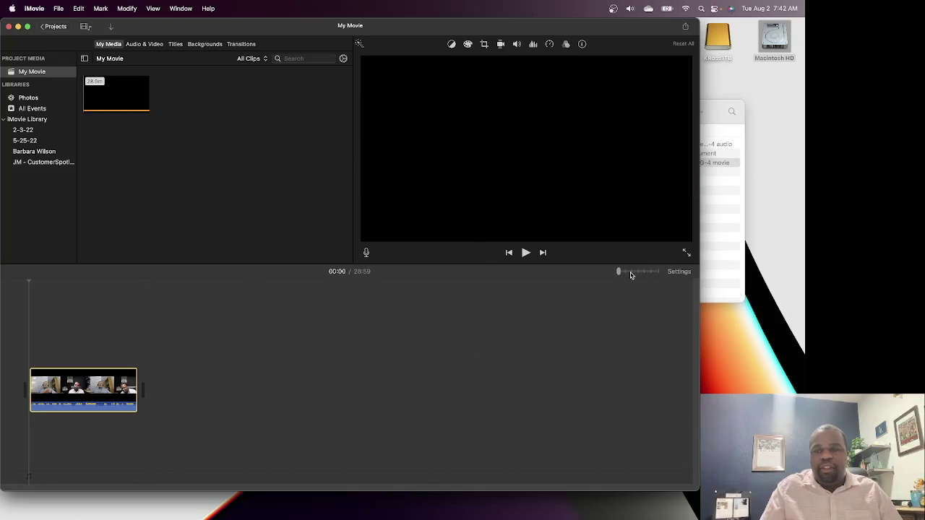
mouse_move(630, 275)
mouse_down()
mouse_move(638, 275)
mouse_move(617, 276)
mouse_move(657, 275)
mouse_move(630, 275)
mouse_up()
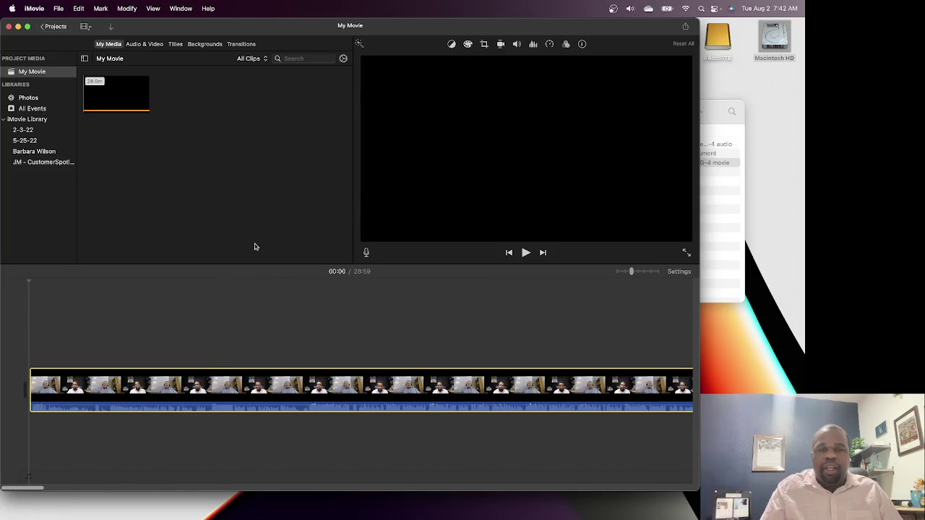
Step: Move the playhead into the interview clip at about the 17-second point
click(138, 309)
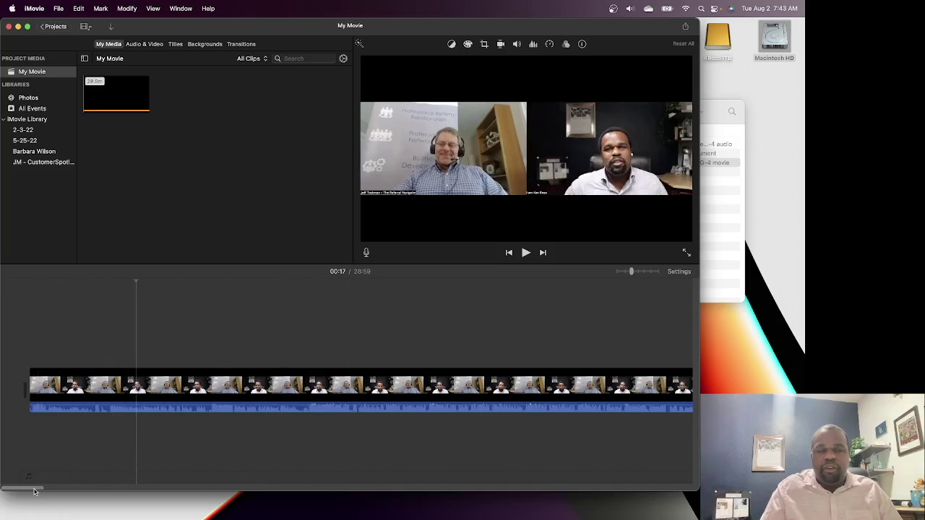
Step: Add Fade to Black transitions at both the start and end of the interview clip
click(206, 44)
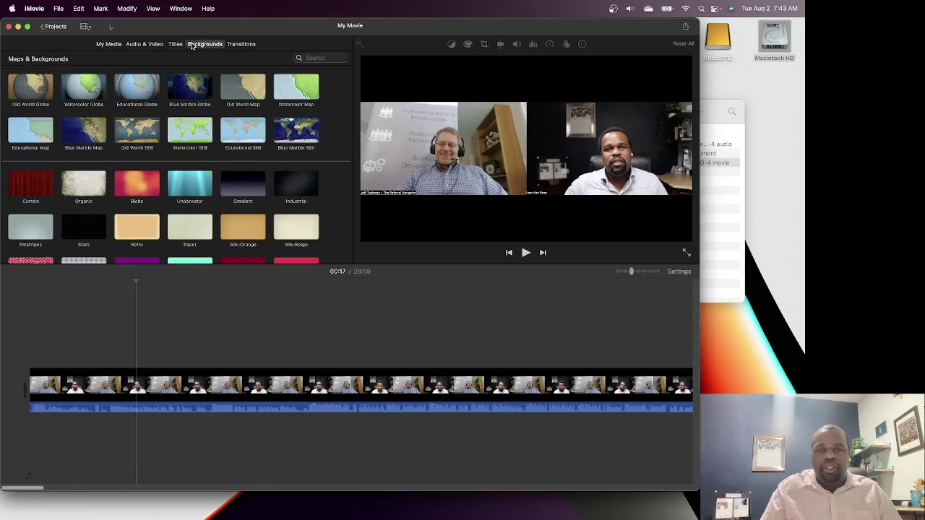
click(243, 44)
drag(146, 125, 29, 390)
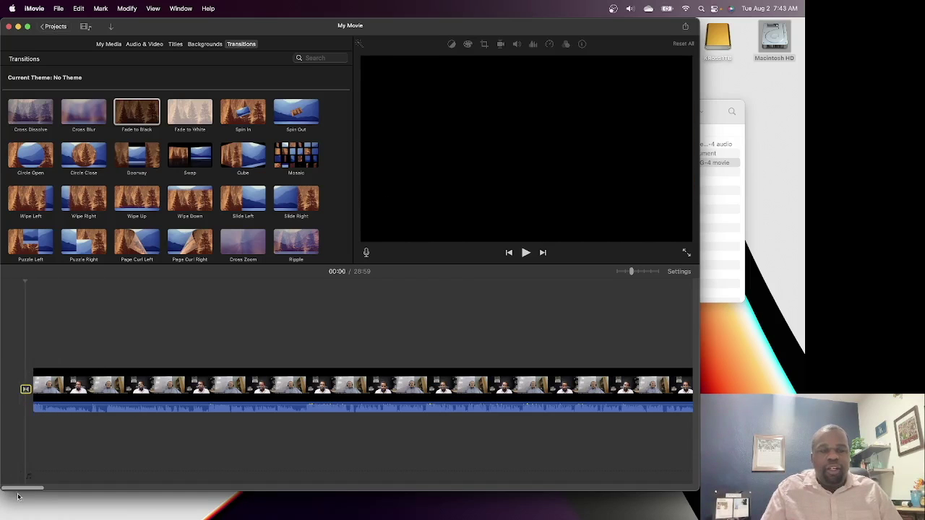
drag(19, 489, 665, 489)
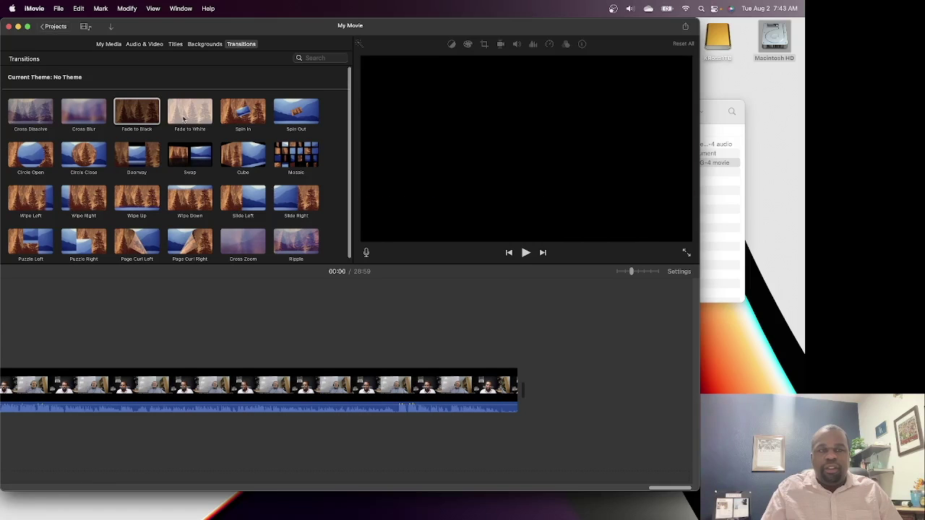
drag(147, 110, 519, 388)
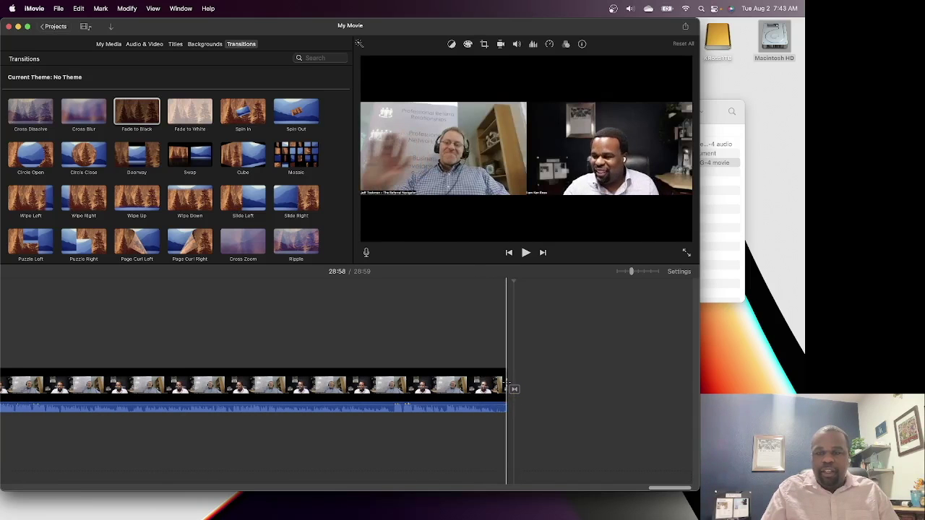
click(508, 382)
Step: Trim the clip's tail so My Movie runs 28:58, then return to the timeline start
drag(508, 382, 492, 382)
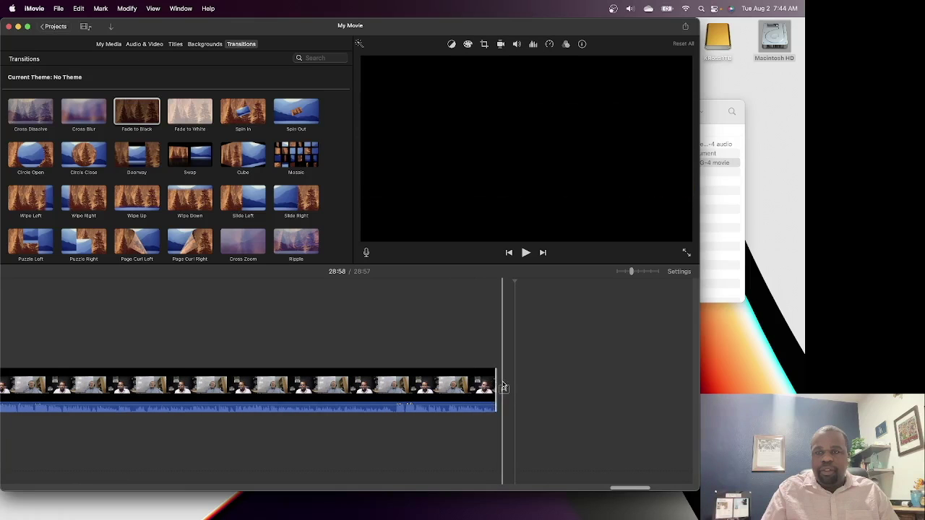
drag(501, 389, 509, 388)
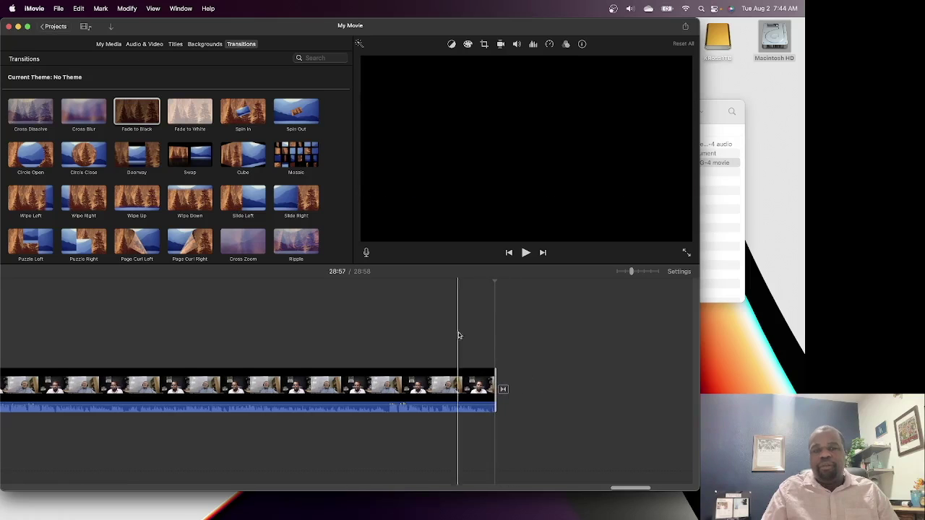
click(410, 489)
drag(409, 489, 4, 463)
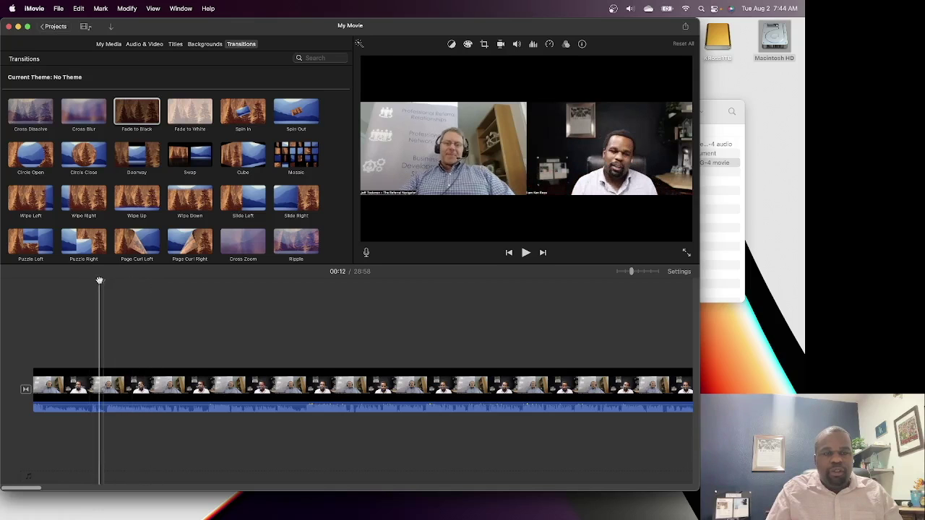
Step: Split the interview clip at the 12-second point with Command-B
click(124, 9)
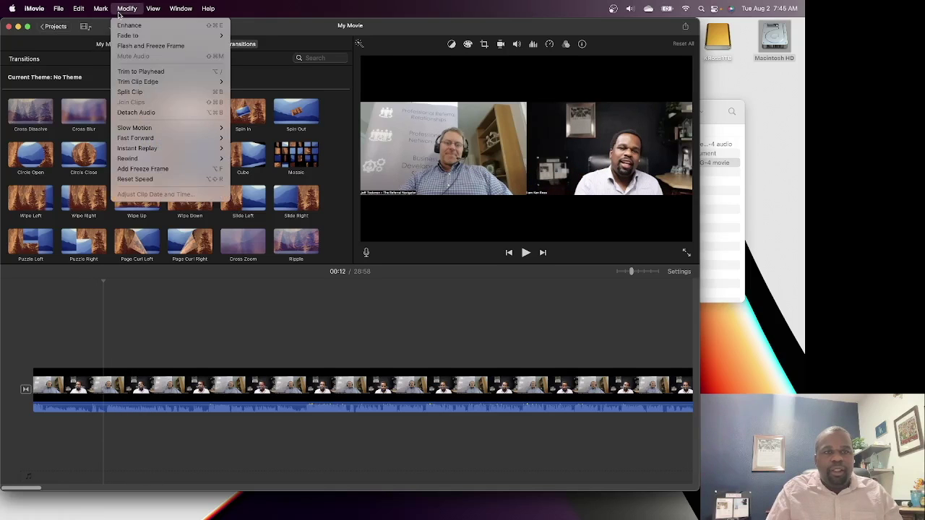
mouse_move(131, 83)
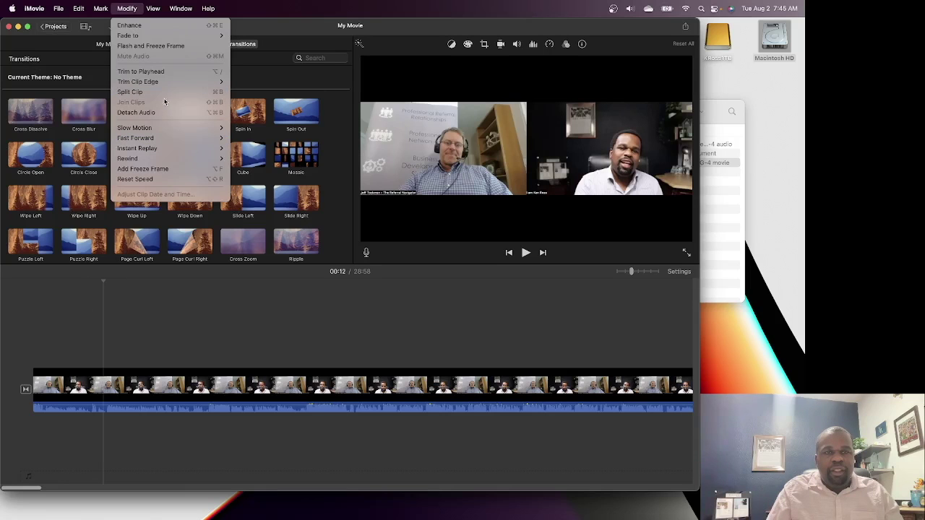
click(88, 320)
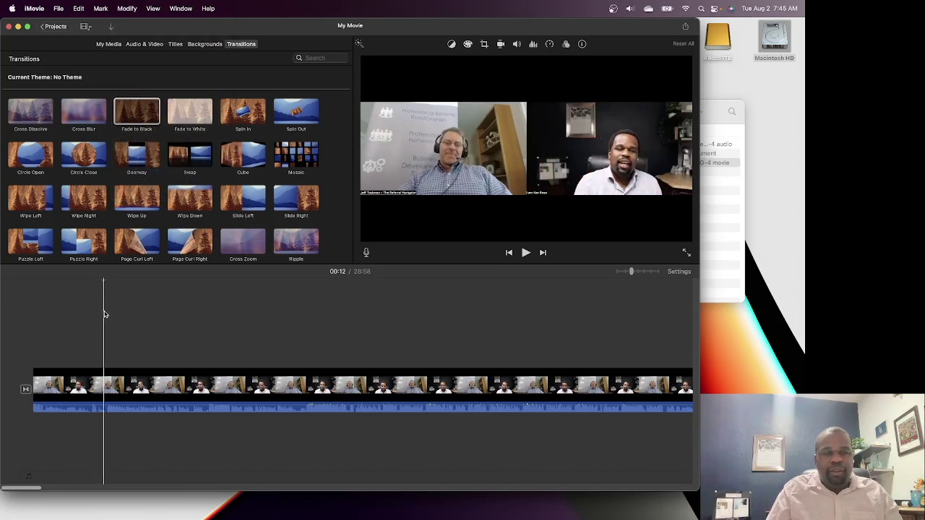
key(super+b)
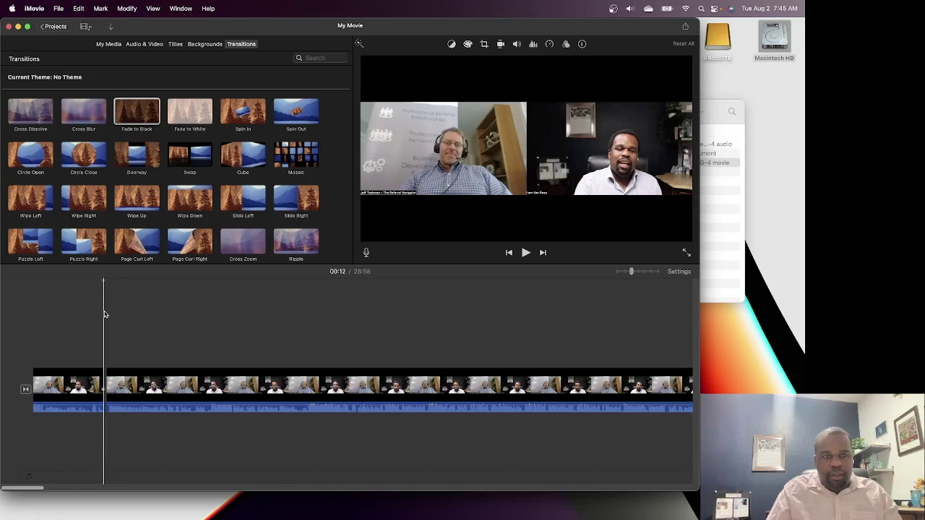
Step: Delete the opening 12-second piece of the split clip
click(83, 397)
click(83, 397)
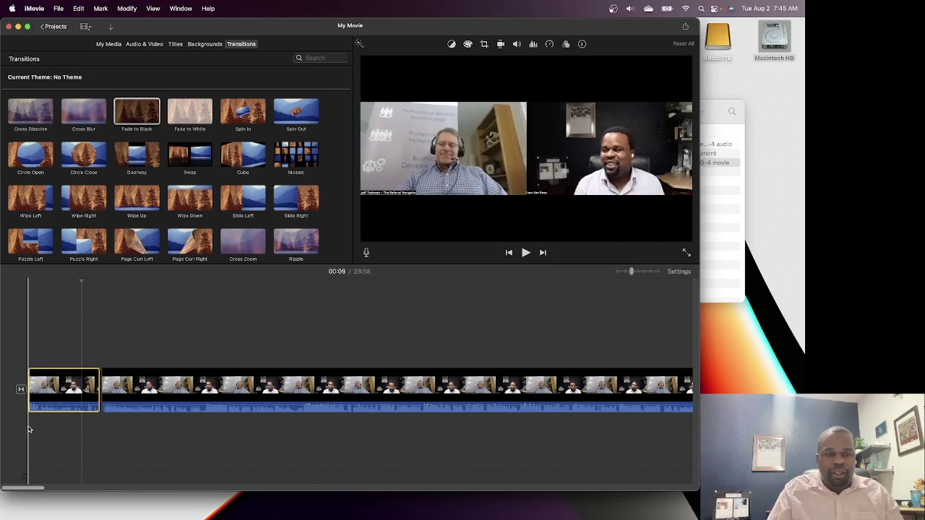
scroll(54, 391, left, 3)
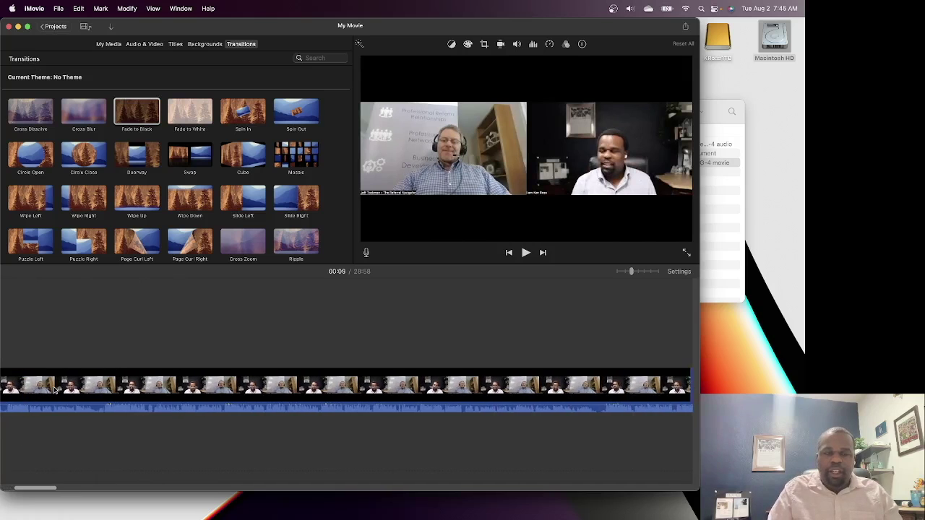
scroll(54, 390, right, 2)
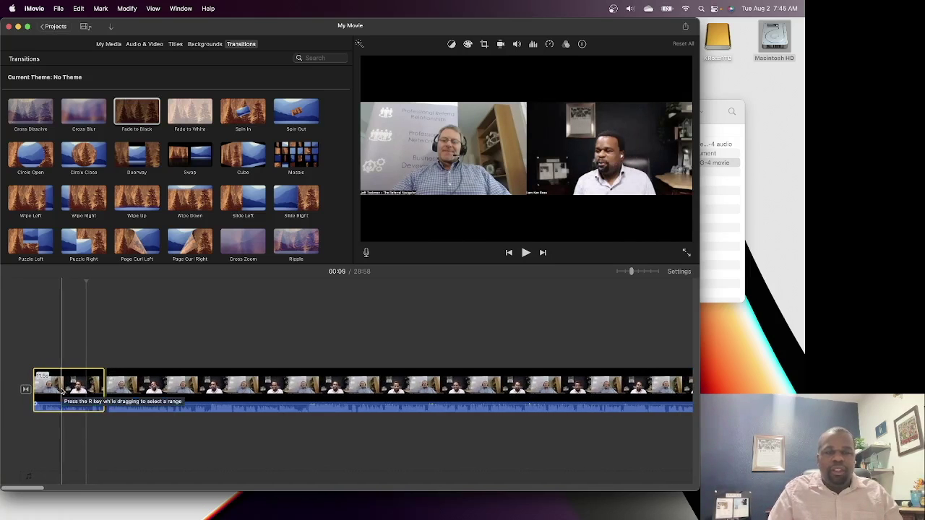
key(Delete)
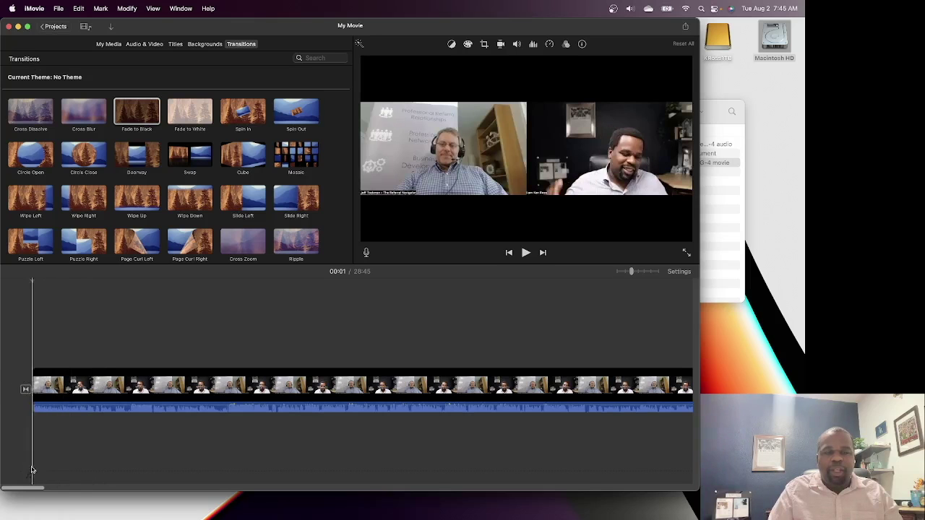
Step: Split the interview near 1:52 and trim a bit off the first piece's end
drag(22, 490, 665, 489)
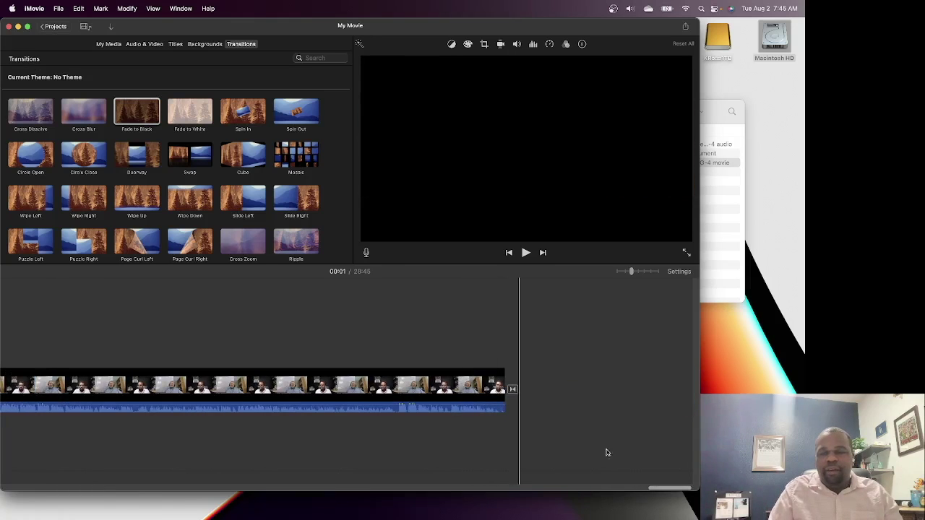
drag(669, 489, 44, 487)
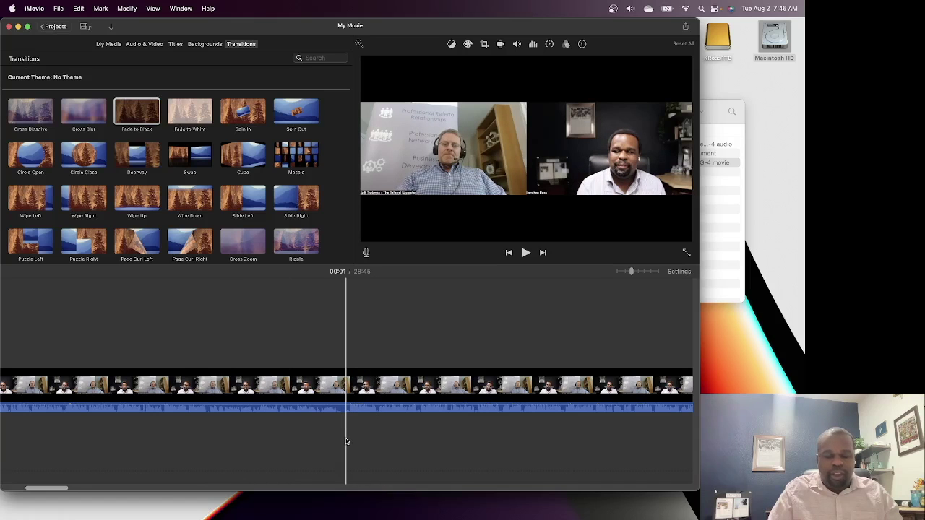
key(super+b)
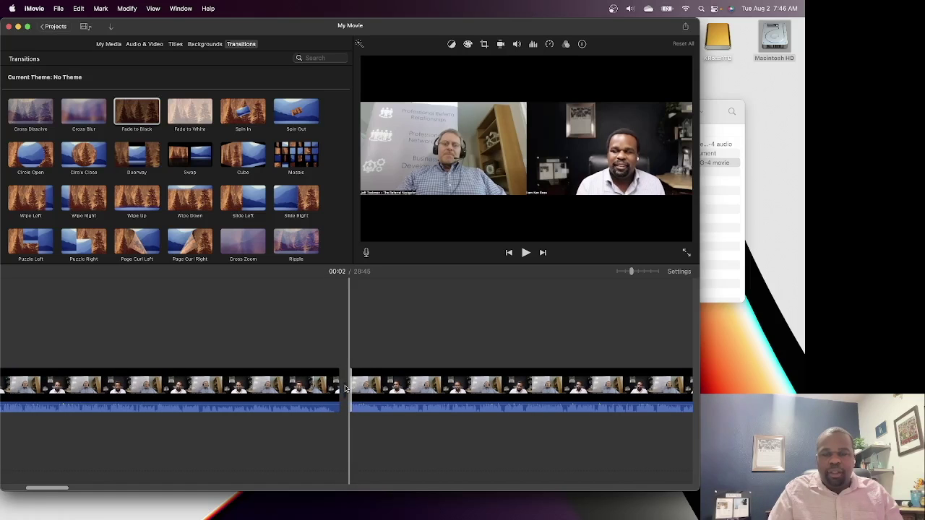
drag(345, 389, 325, 386)
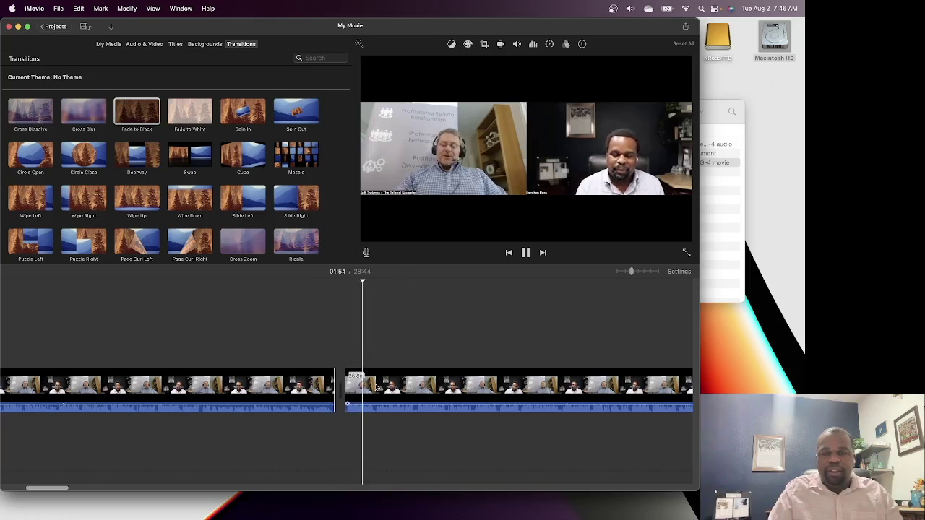
Step: Replay just before the cut, then select the second piece for cropping
click(338, 443)
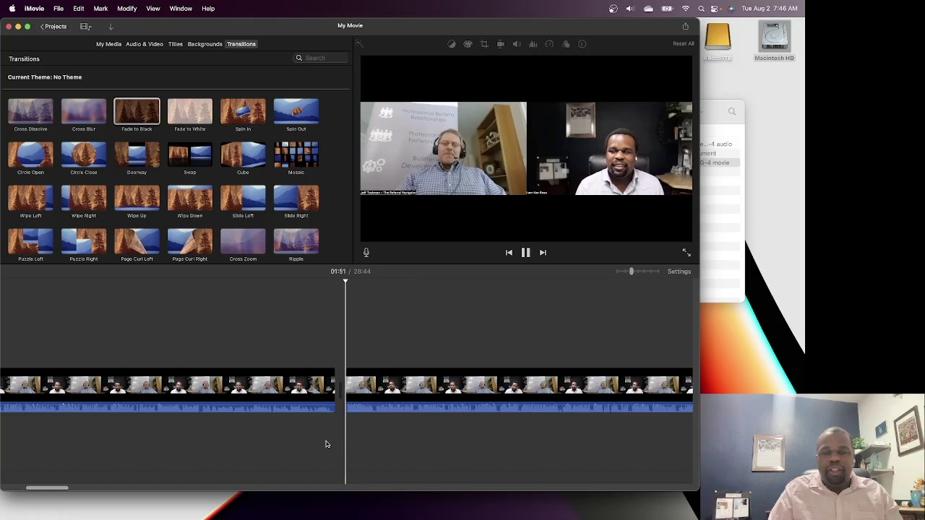
click(318, 441)
key(space)
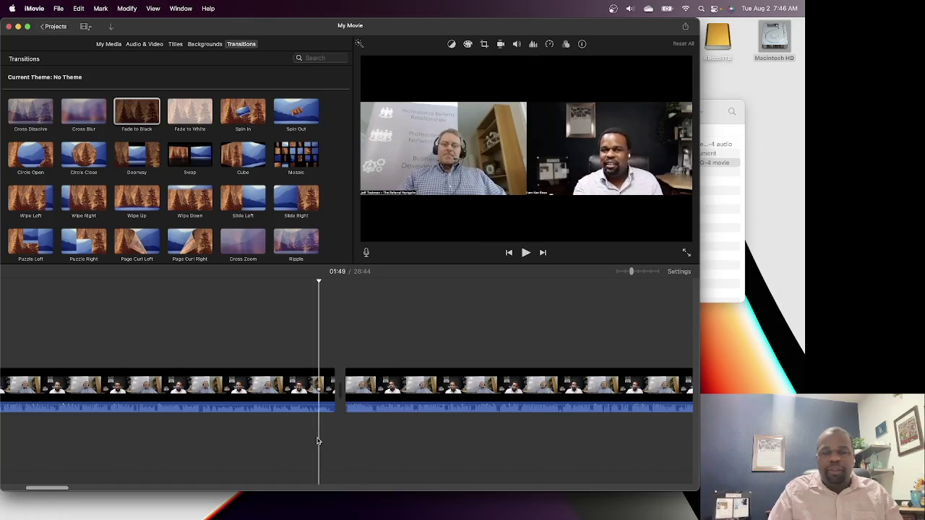
click(373, 388)
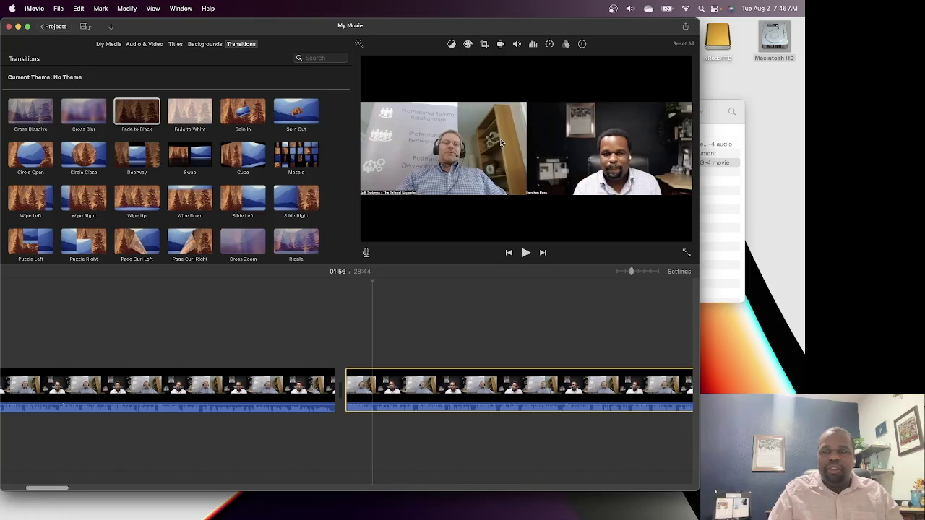
click(483, 45)
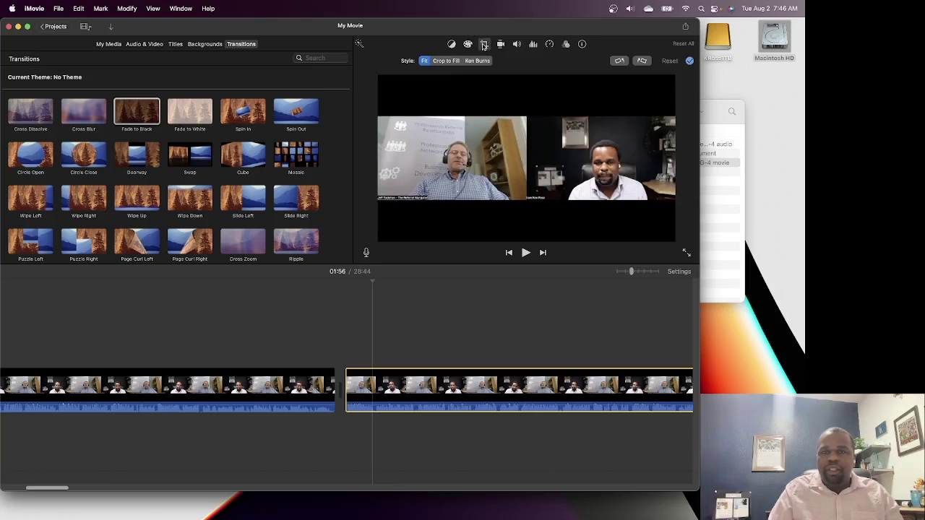
Step: Crop to Fill the second clip so only the left, headset-wearing participant shows
click(446, 61)
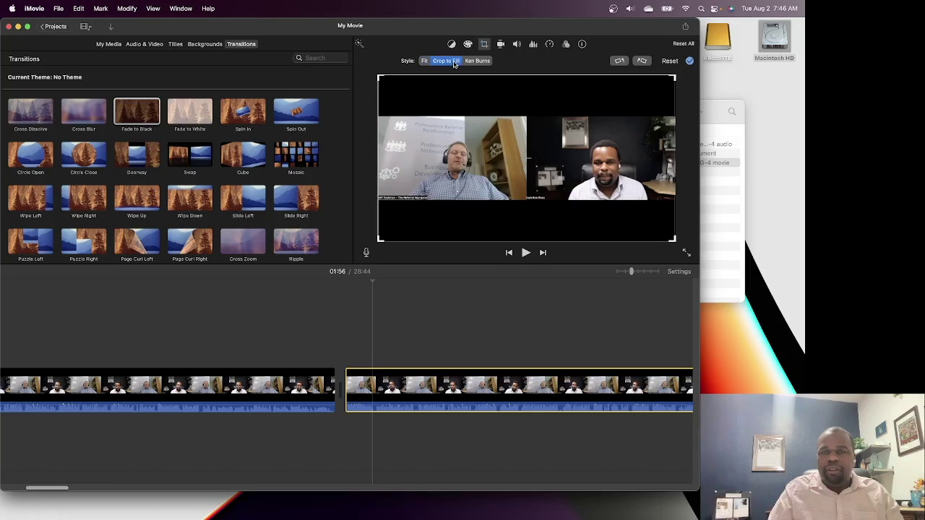
drag(376, 74, 522, 153)
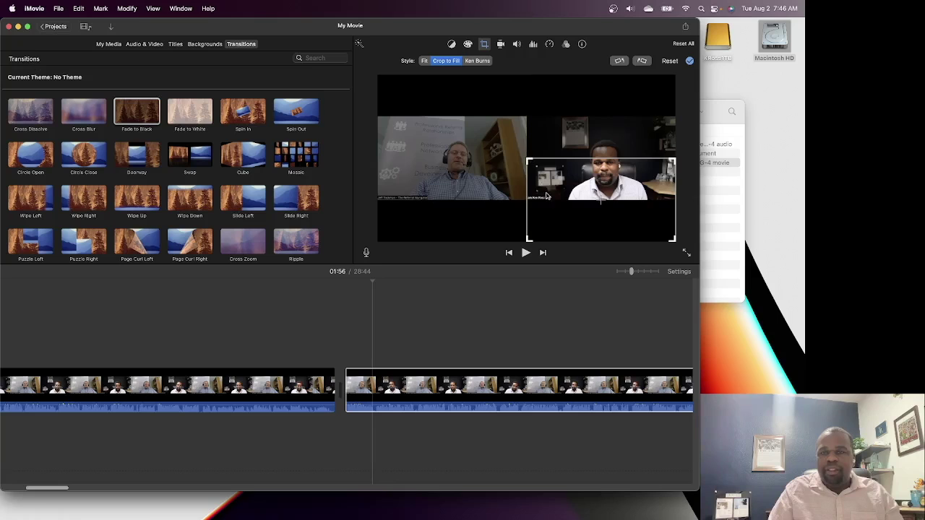
drag(554, 204, 556, 165)
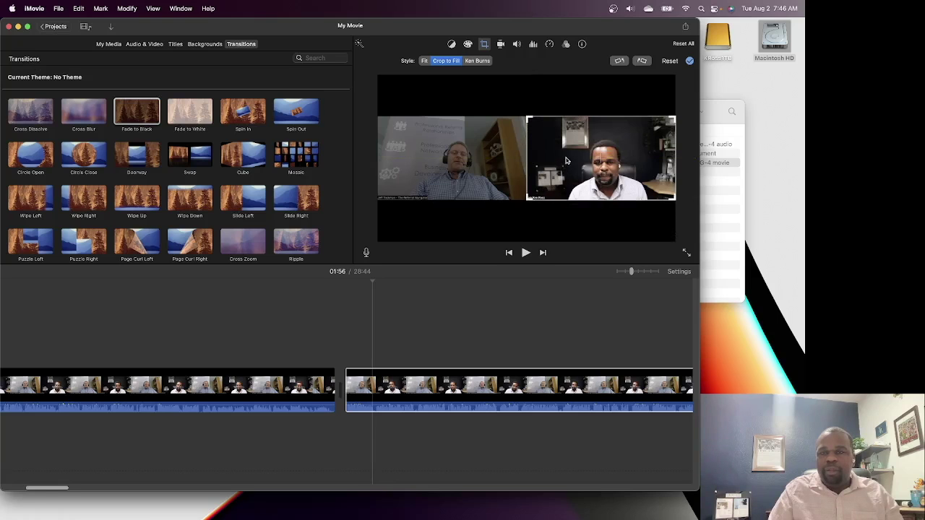
drag(545, 170, 396, 169)
Step: Apply the left-speaker close-up crop, then split the clip at about 02:26
click(303, 323)
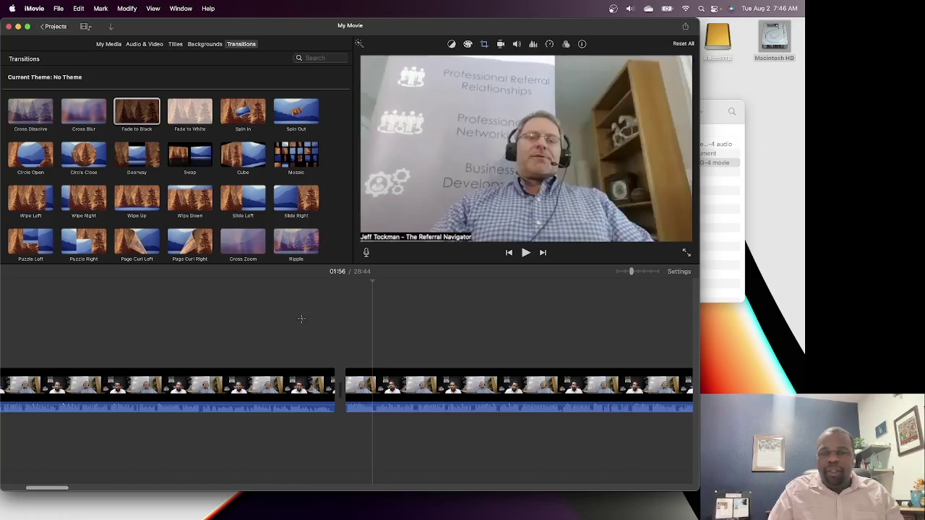
key(space)
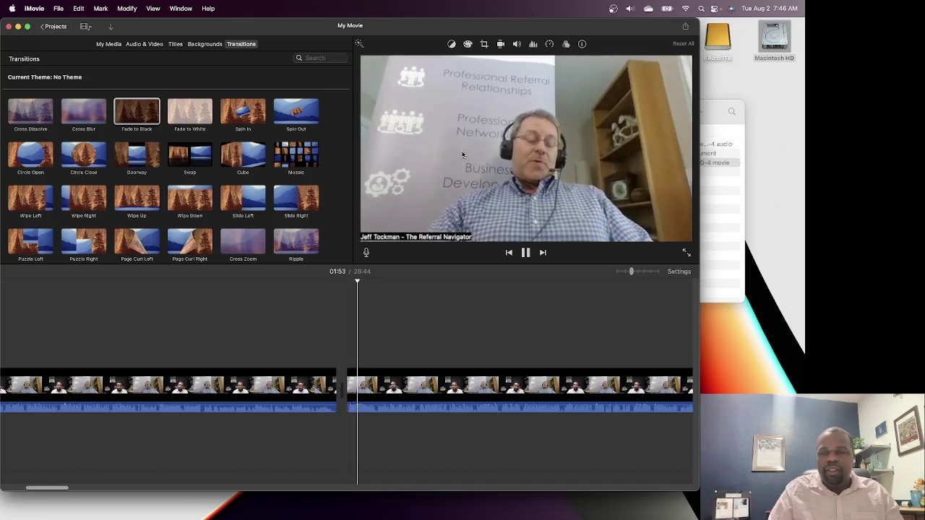
click(561, 363)
key(space)
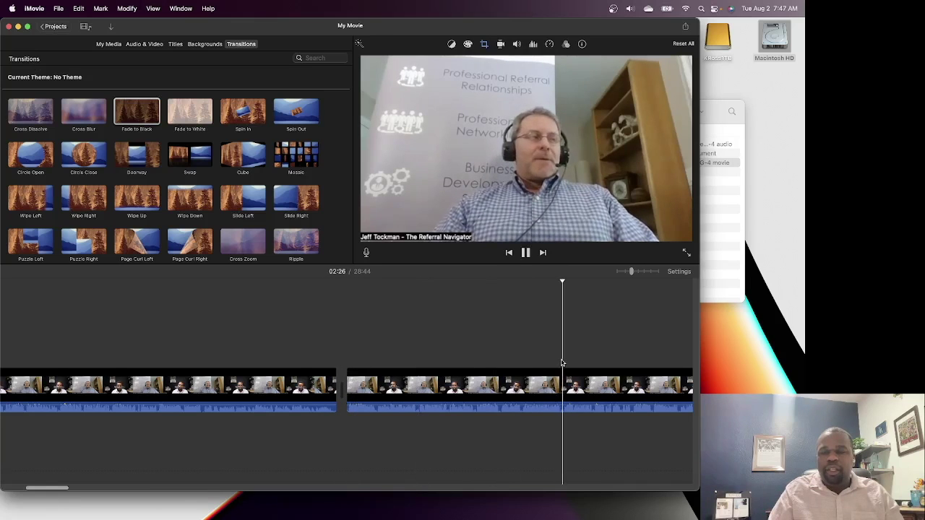
key(space)
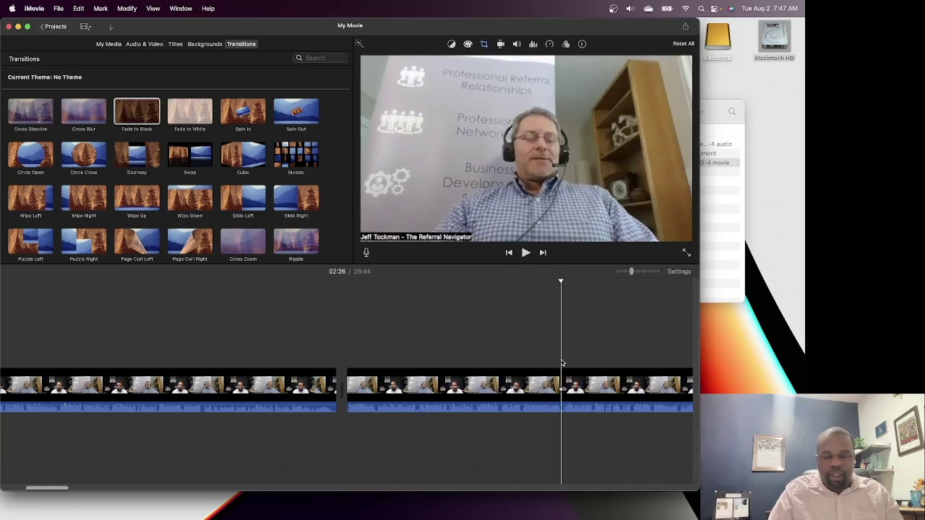
key(super+b)
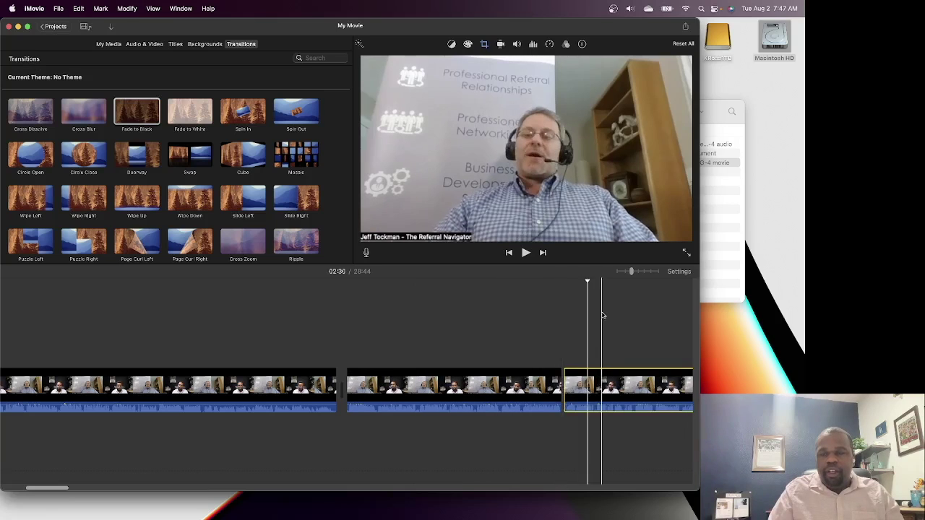
Step: Crop the new third piece onto the right-hand participant and apply it
click(483, 44)
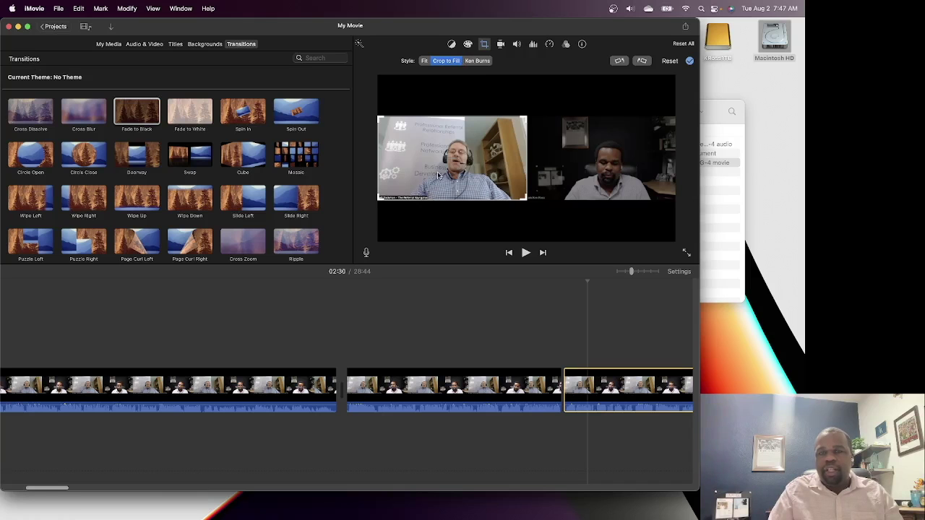
drag(437, 175, 594, 173)
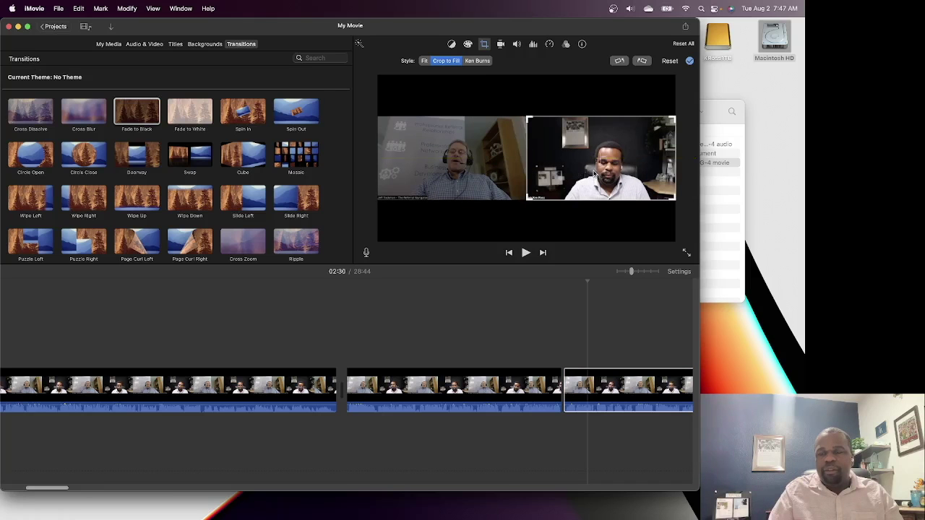
click(541, 334)
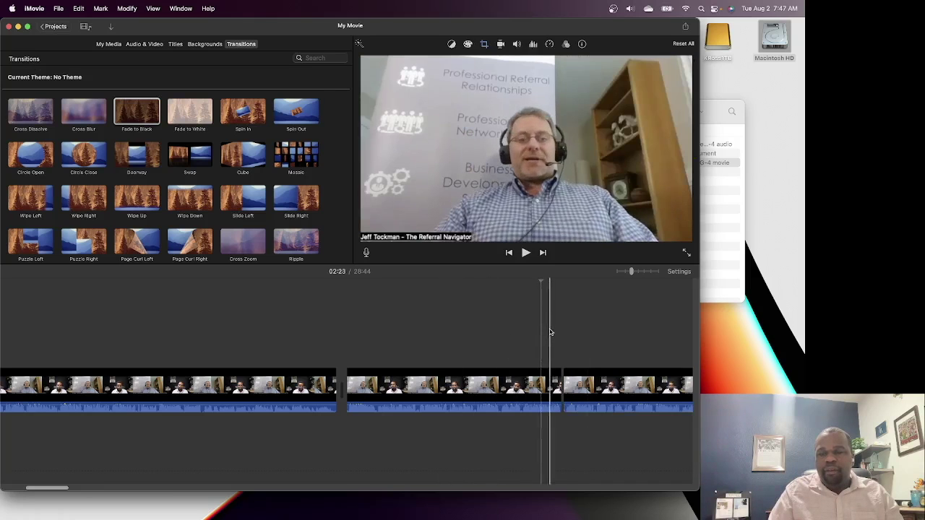
Step: Play back and scroll through the alternating speaker close-ups, then check the Edit menu
key(space)
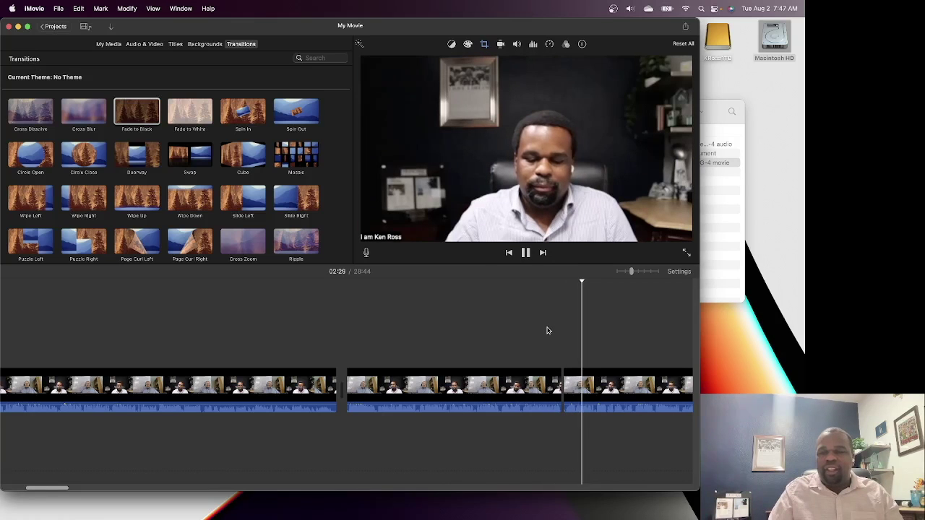
key(space)
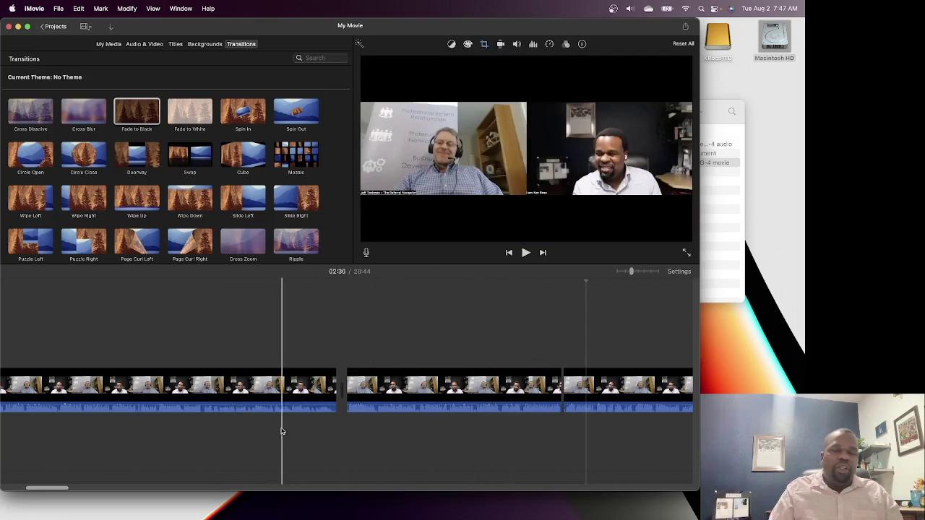
drag(61, 490, 26, 491)
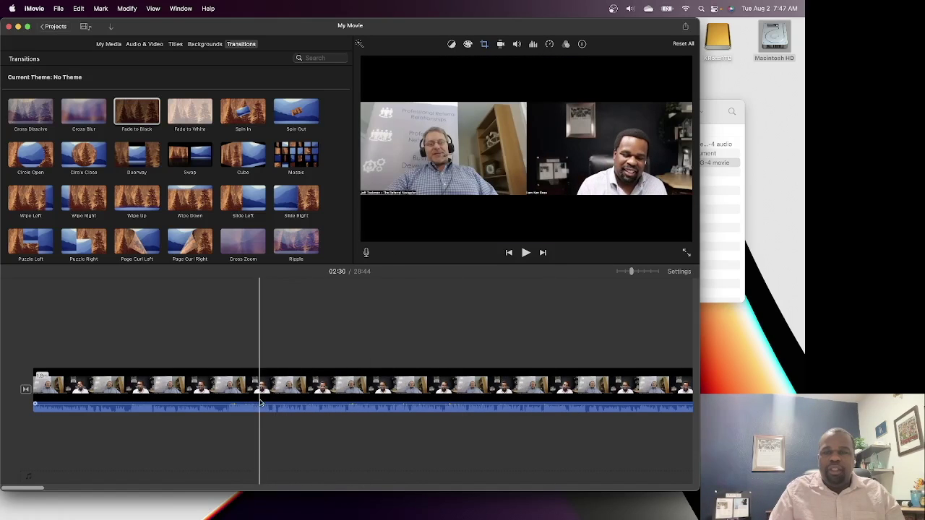
scroll(594, 430, right, 5)
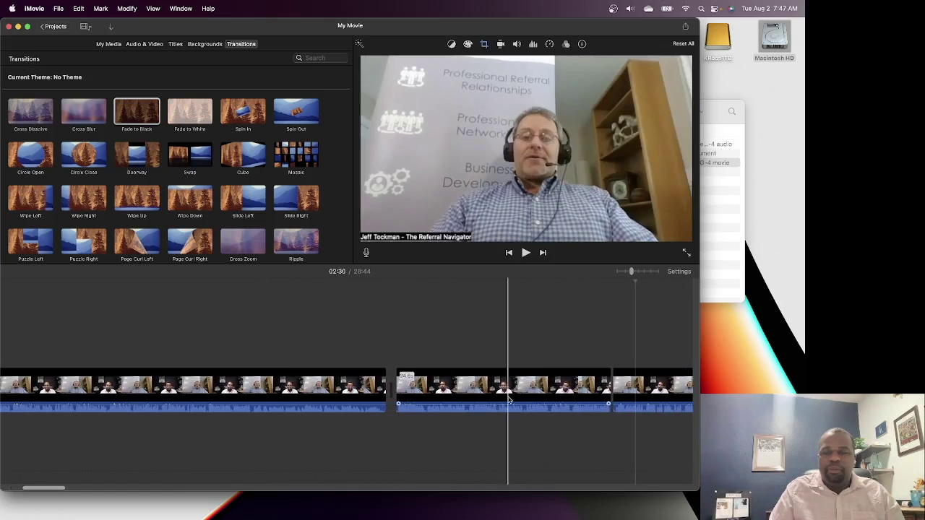
scroll(510, 402, right, 5)
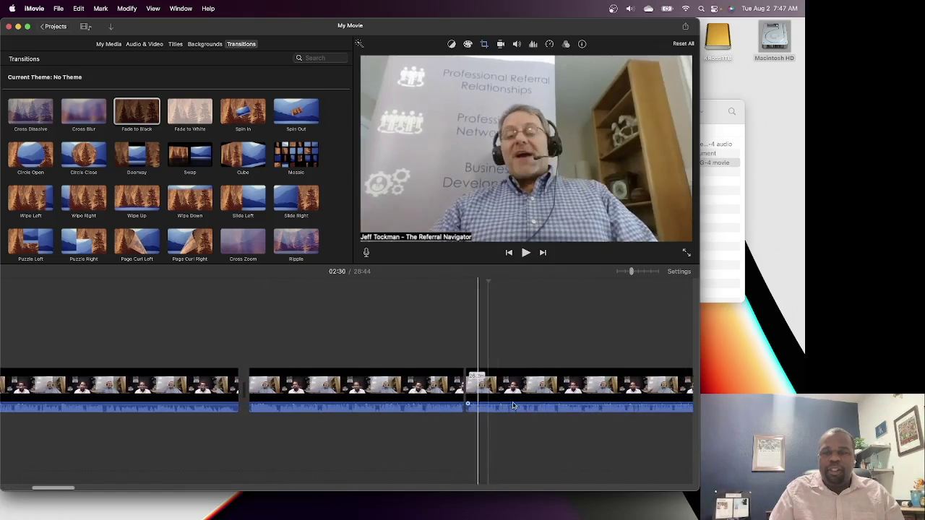
scroll(513, 405, right, 8)
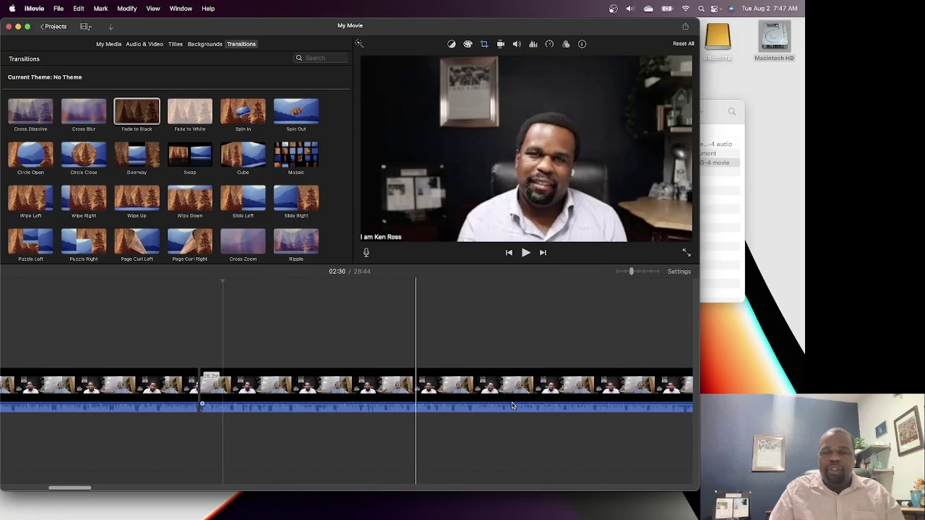
scroll(512, 405, left, 1)
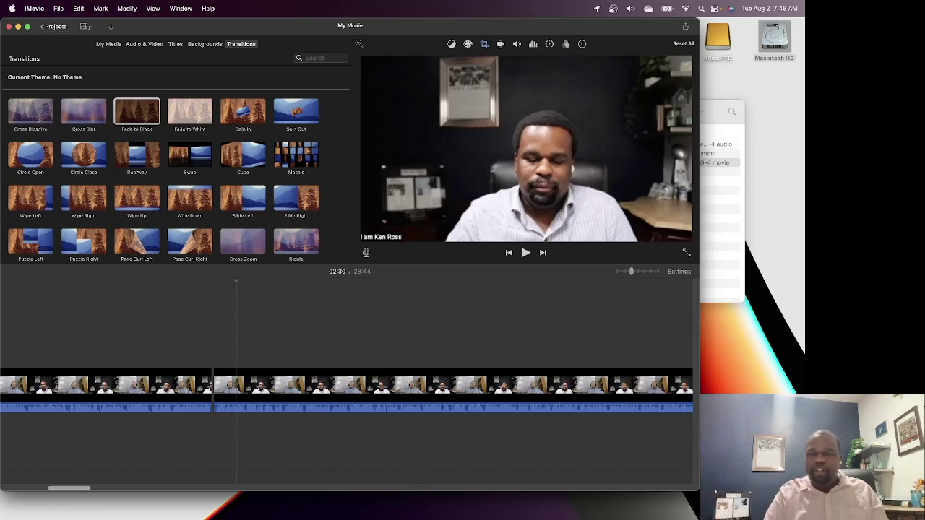
click(79, 8)
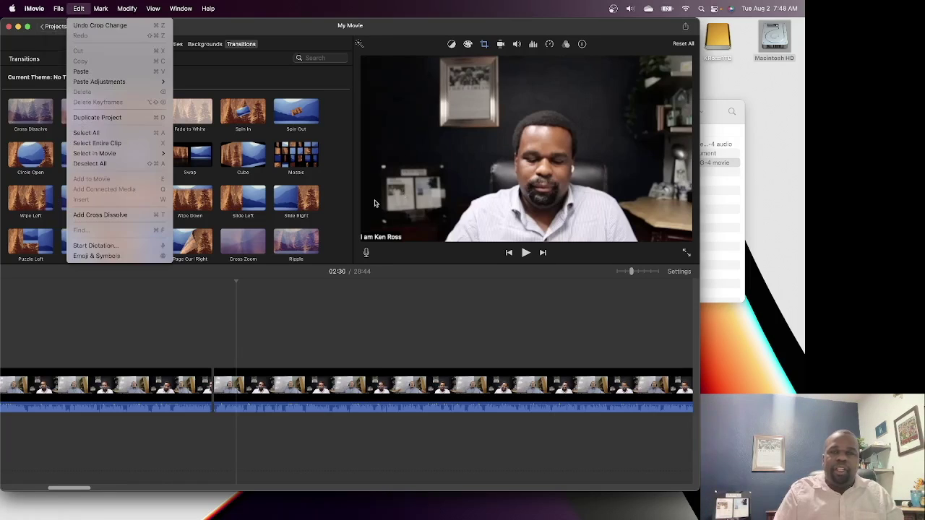
Step: Close the Edit menu and choose File > Share > YouTube & Facebook for My Movie
click(409, 328)
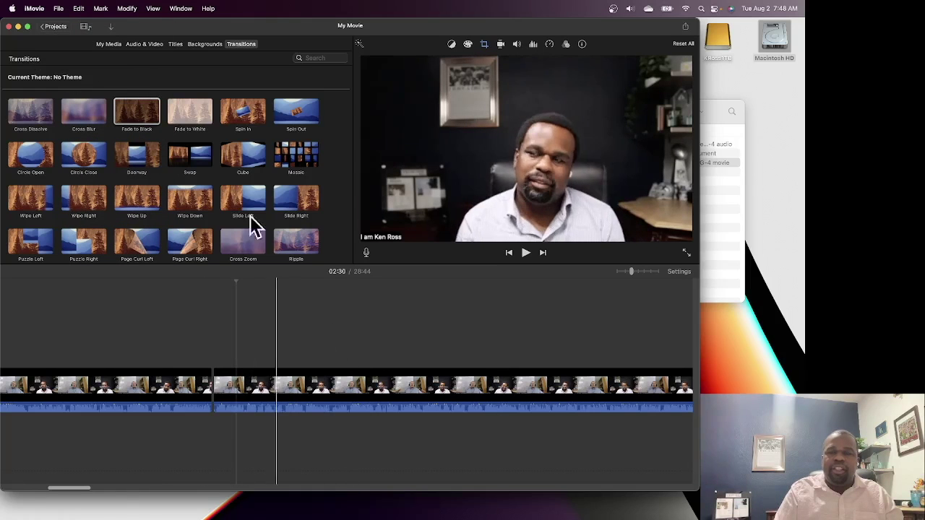
click(59, 8)
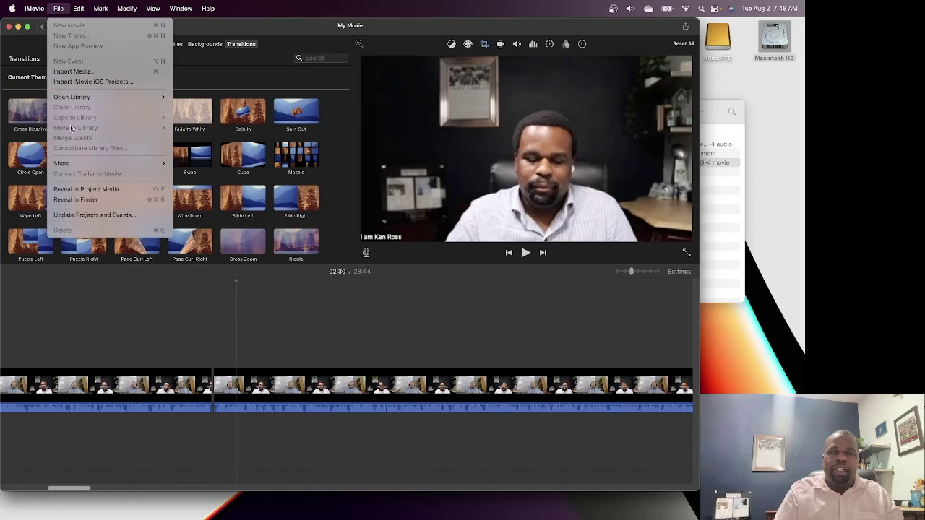
mouse_move(91, 164)
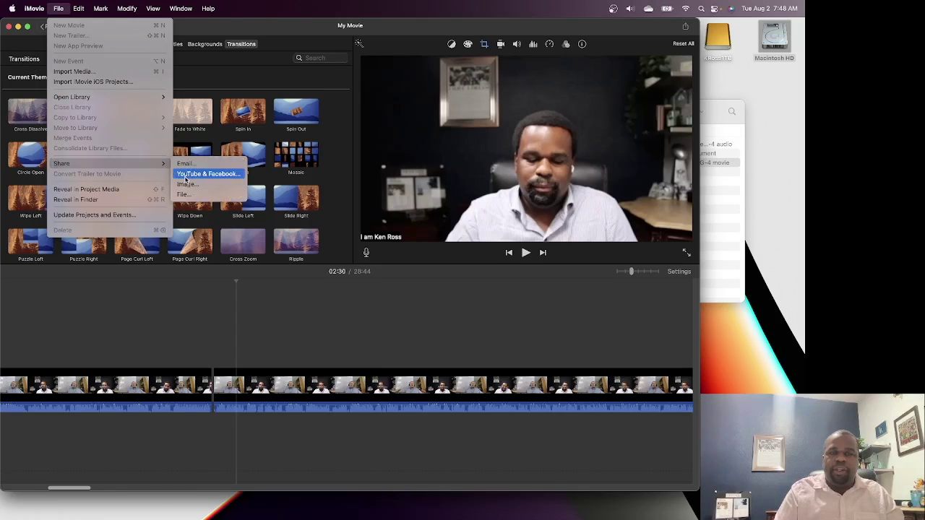
click(206, 174)
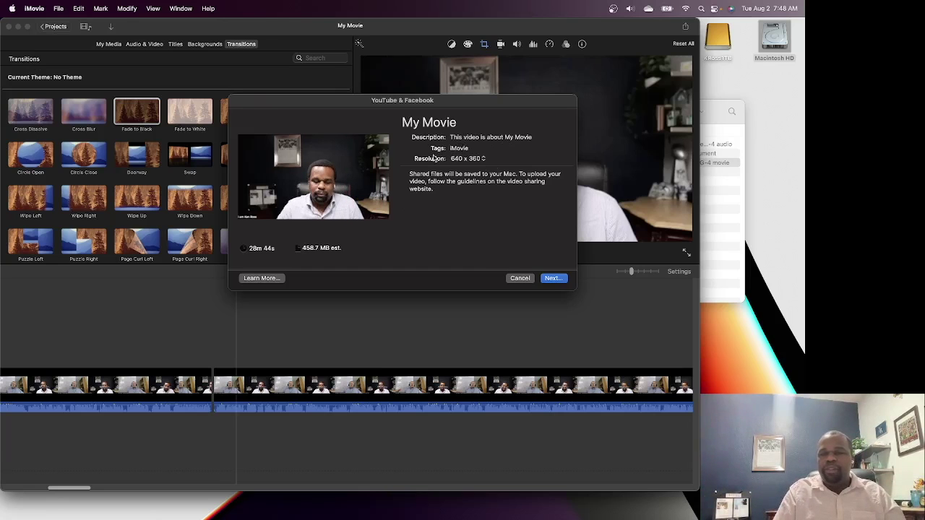
Step: Set the share resolution to 1280 x 720 and retitle the movie 'Test Video' plus the guest's name
click(468, 160)
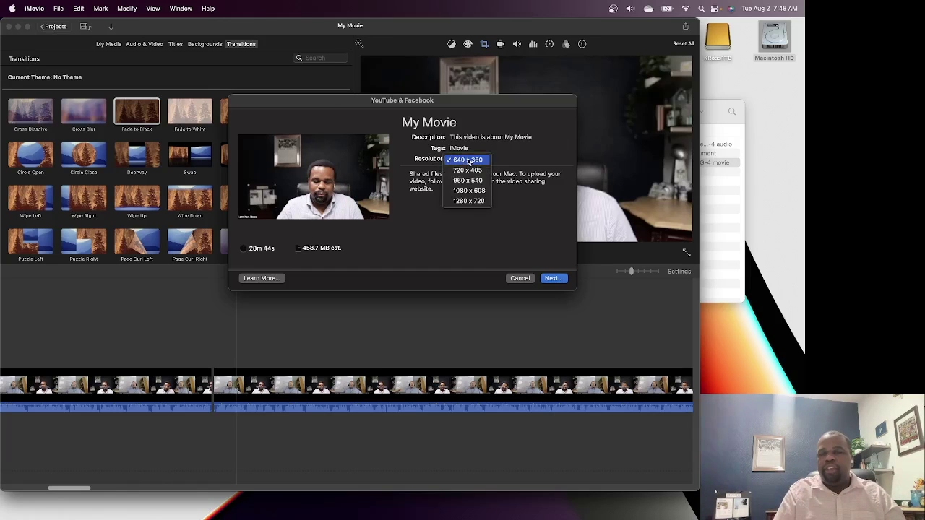
click(465, 203)
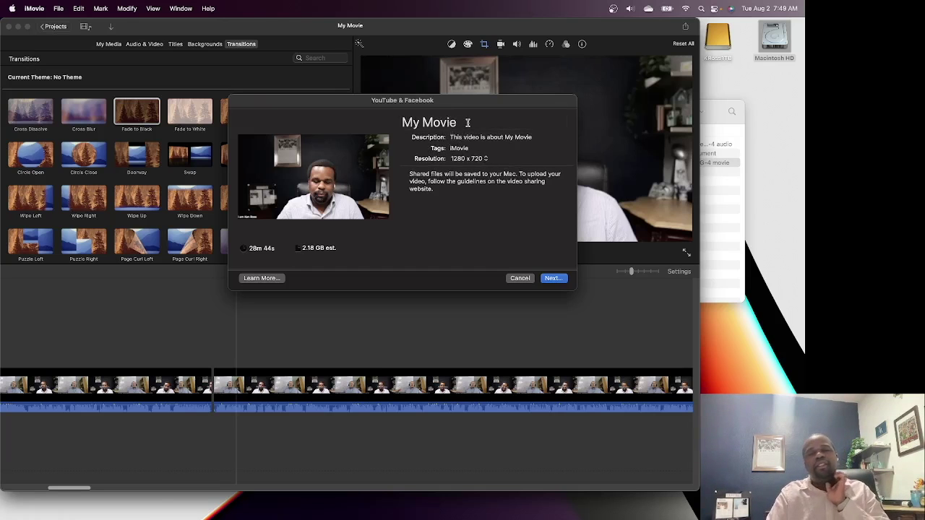
drag(403, 122, 461, 121)
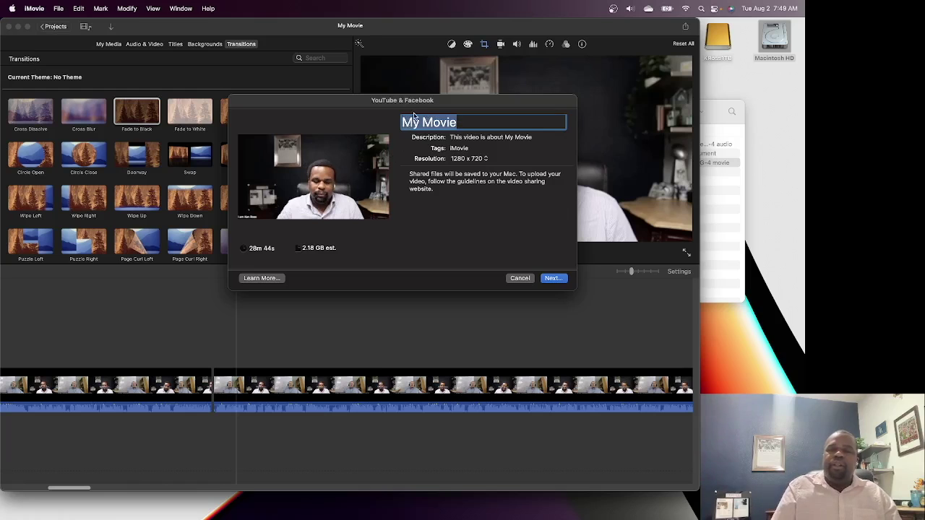
click(465, 139)
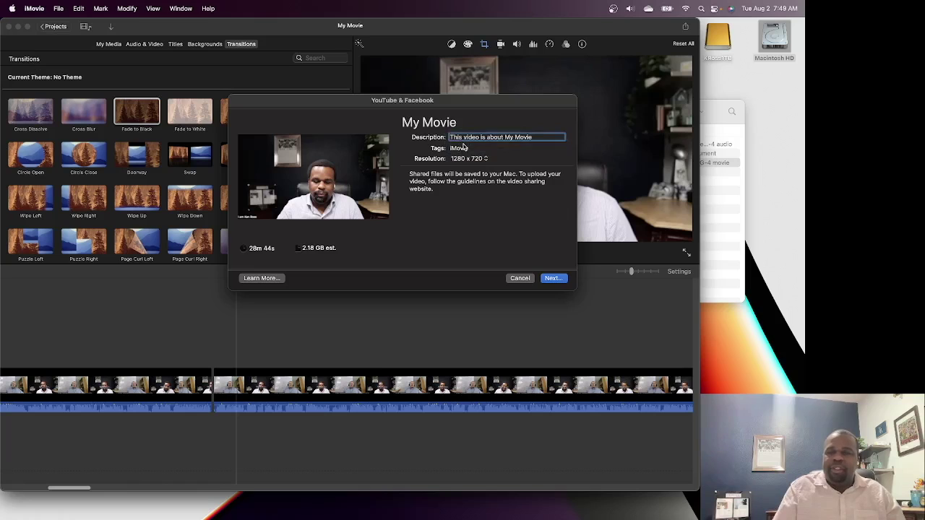
click(461, 146)
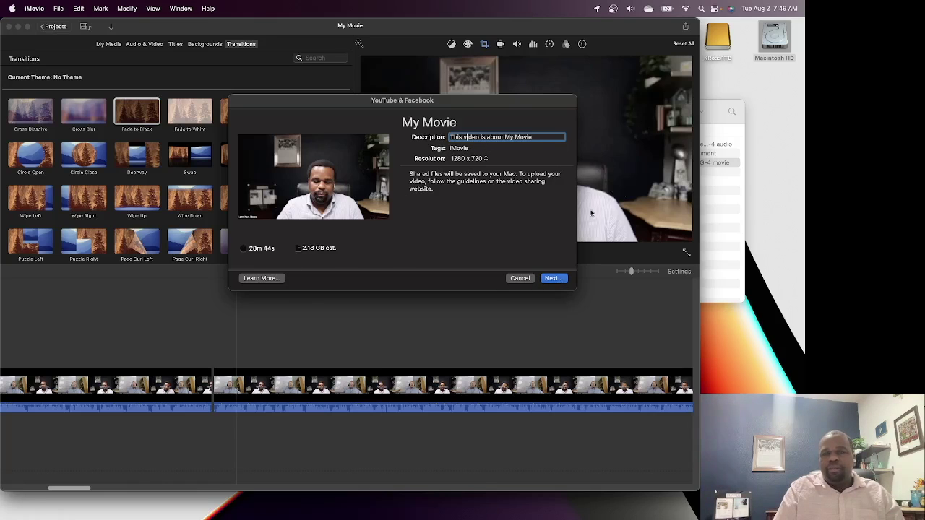
click(440, 121)
double_click(440, 122)
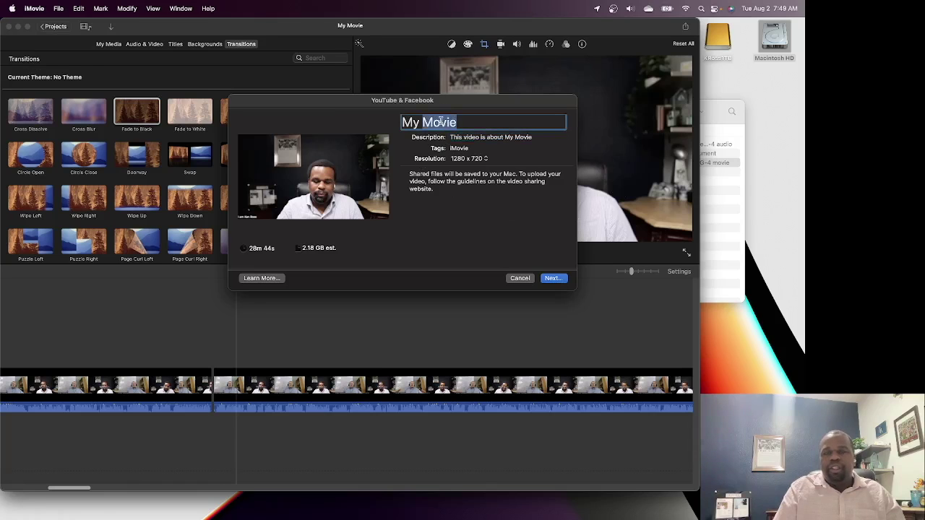
triple_click(440, 122)
text(Test )
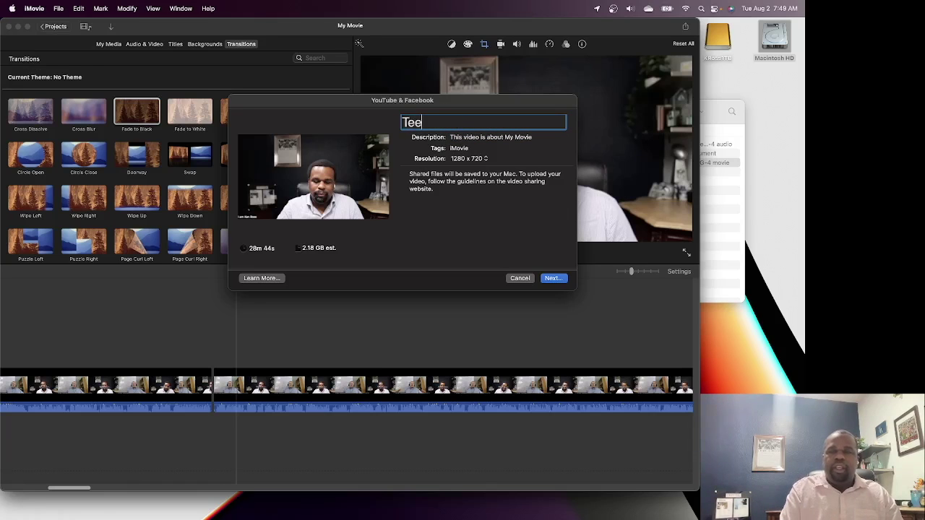
text(Video)
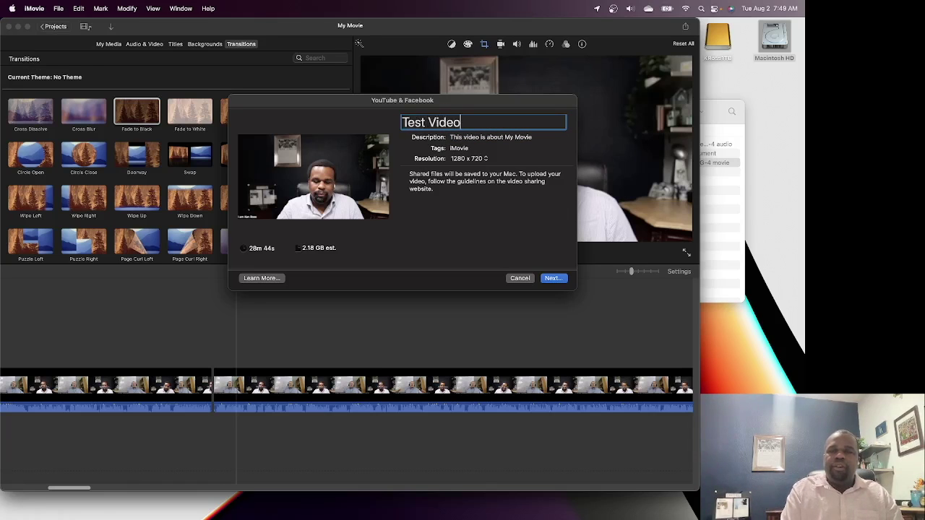
text( Jeff T.)
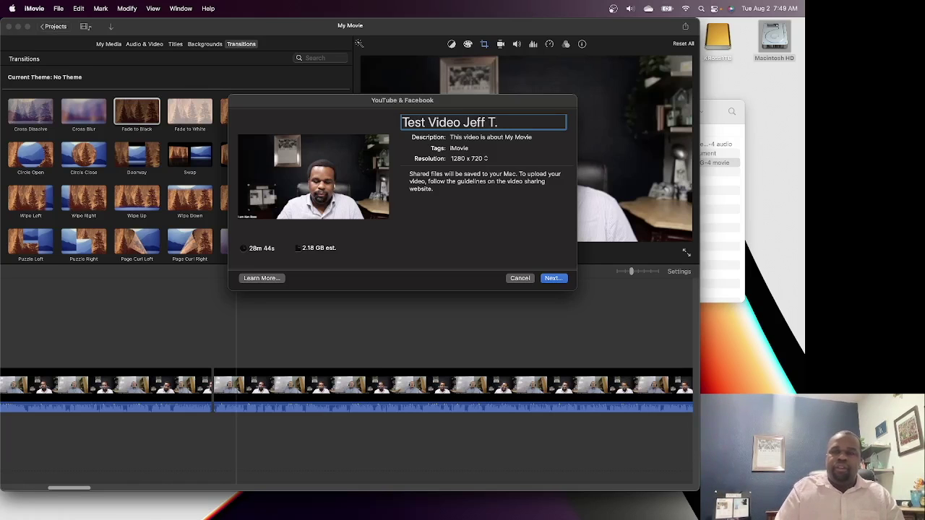
click(548, 278)
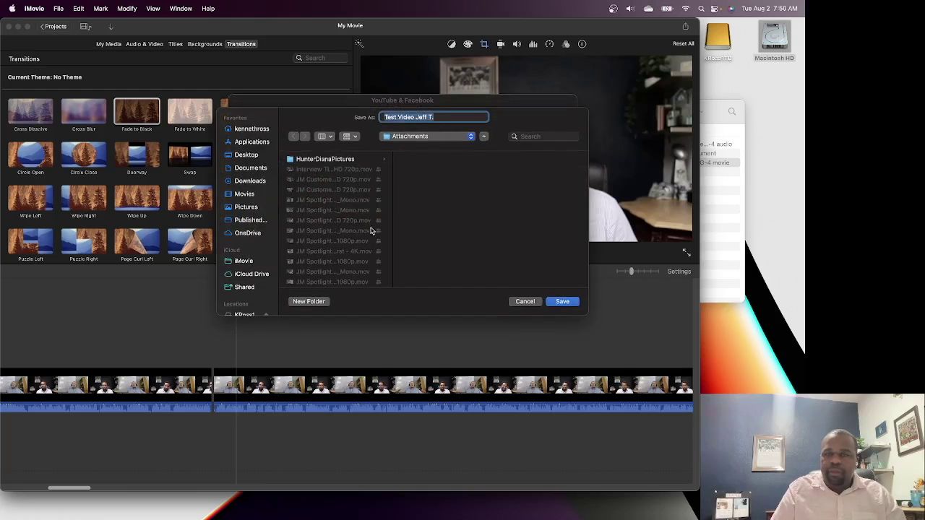
Step: Save the 720p export to the Desktop and bring the new movie file into view
click(431, 137)
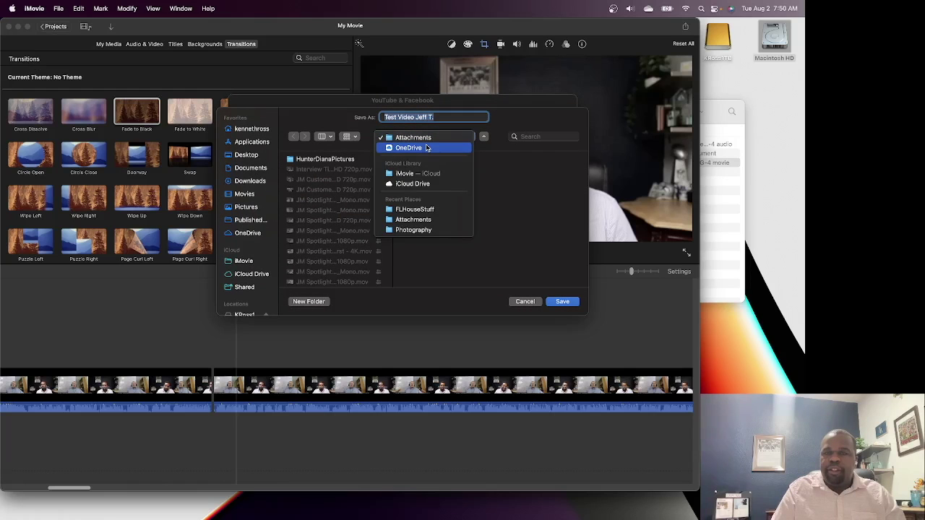
click(246, 155)
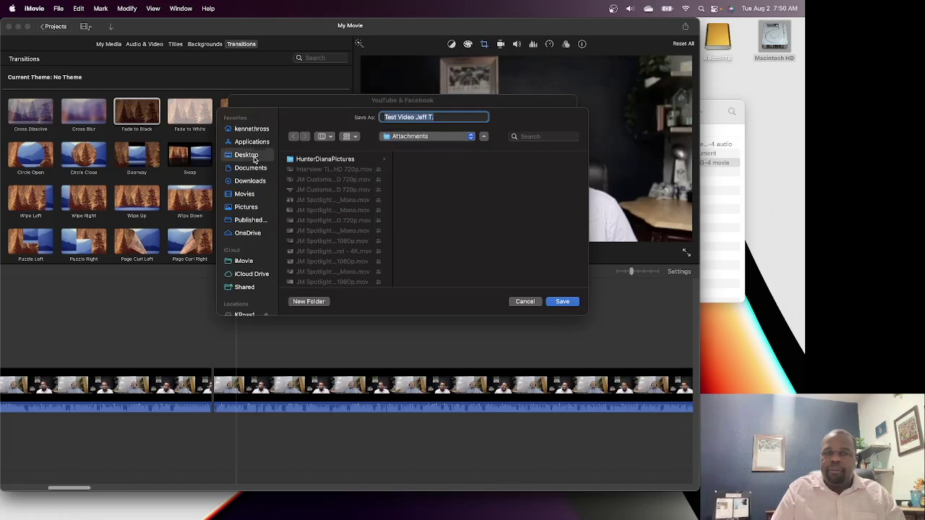
key(Return)
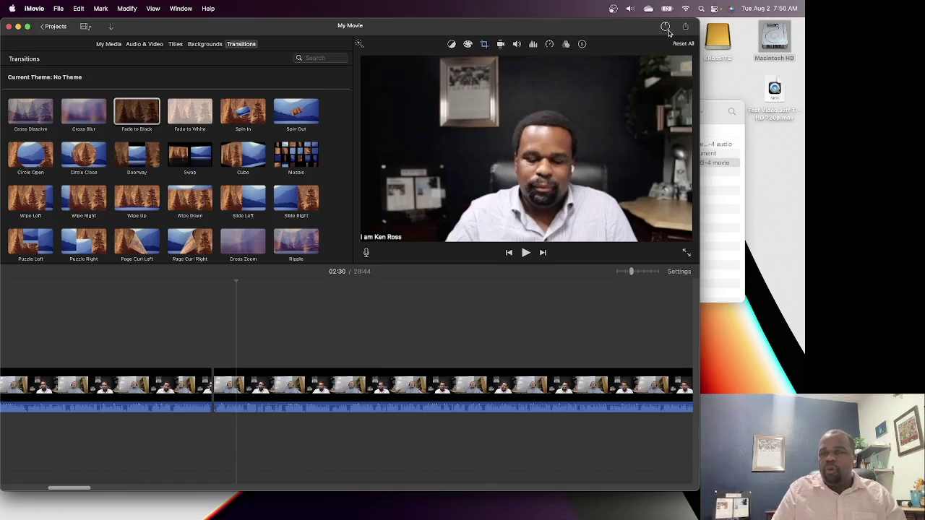
click(770, 109)
click(771, 112)
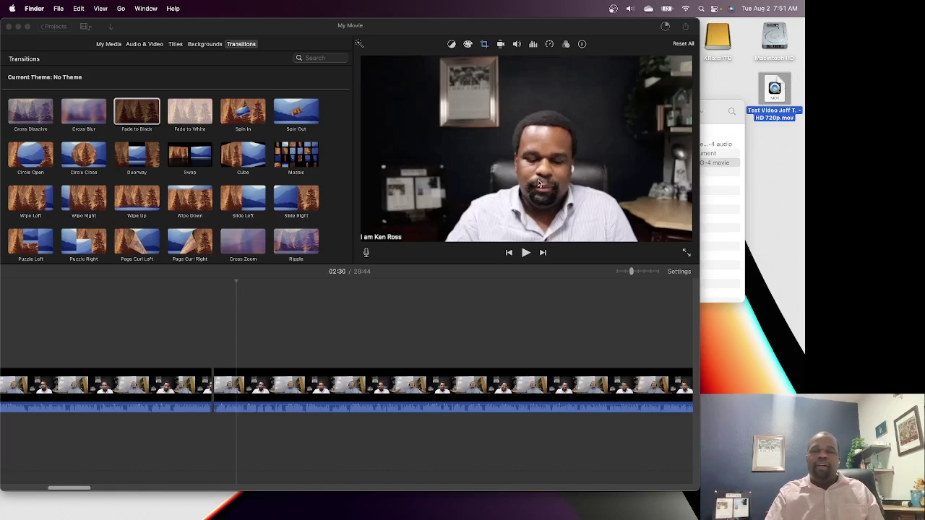
click(514, 302)
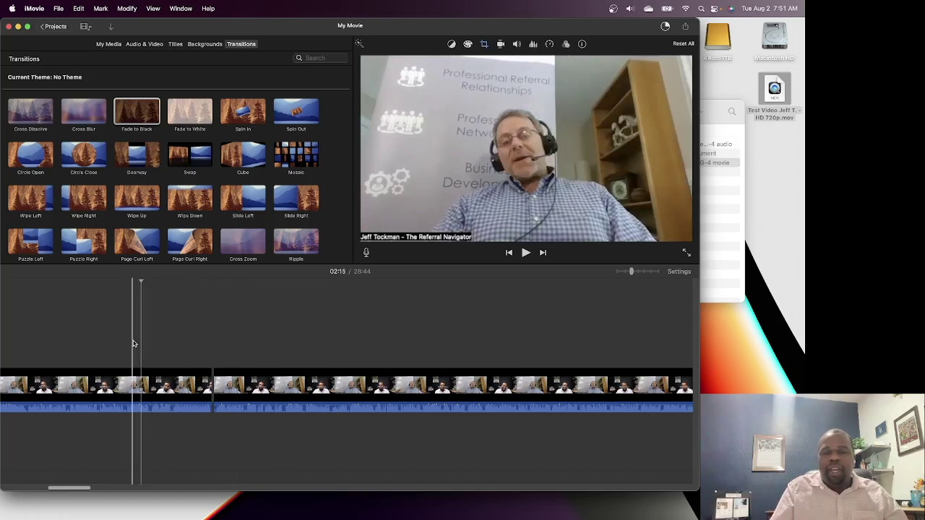
scroll(133, 343, left, 5)
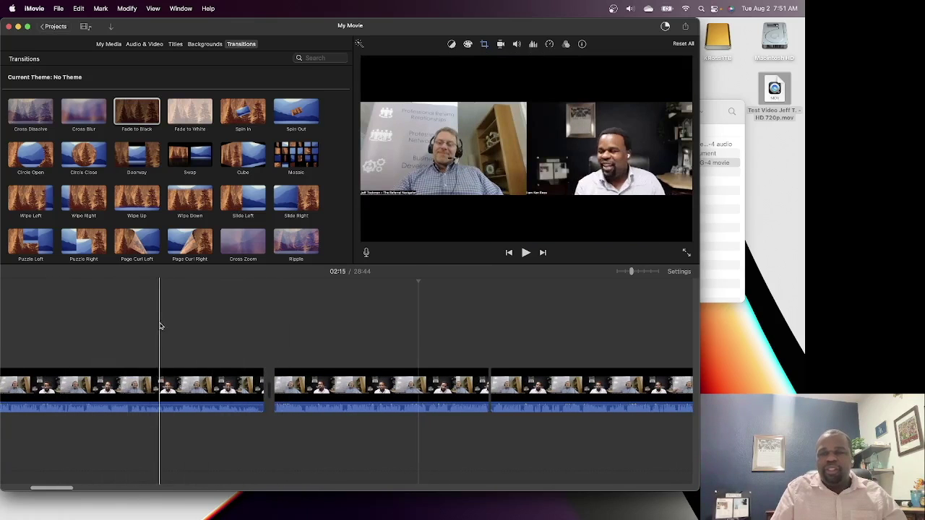
scroll(153, 324, left, 1)
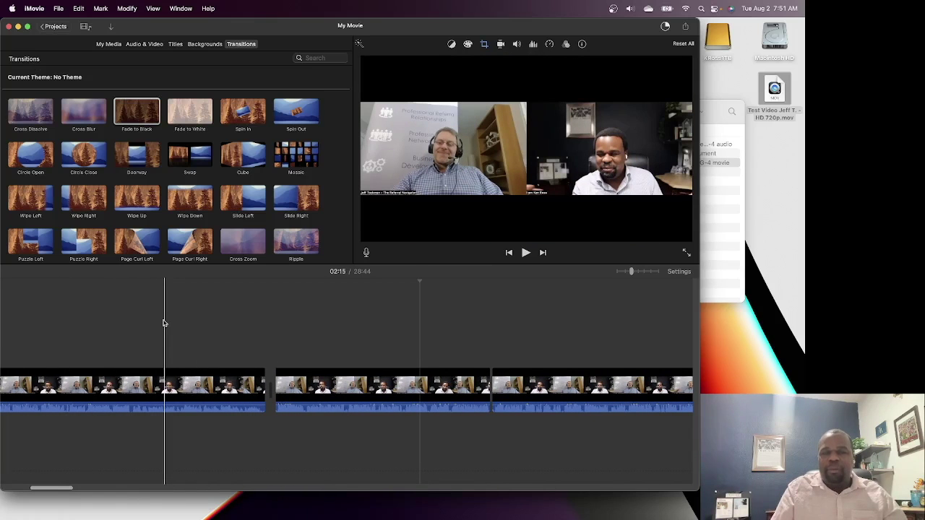